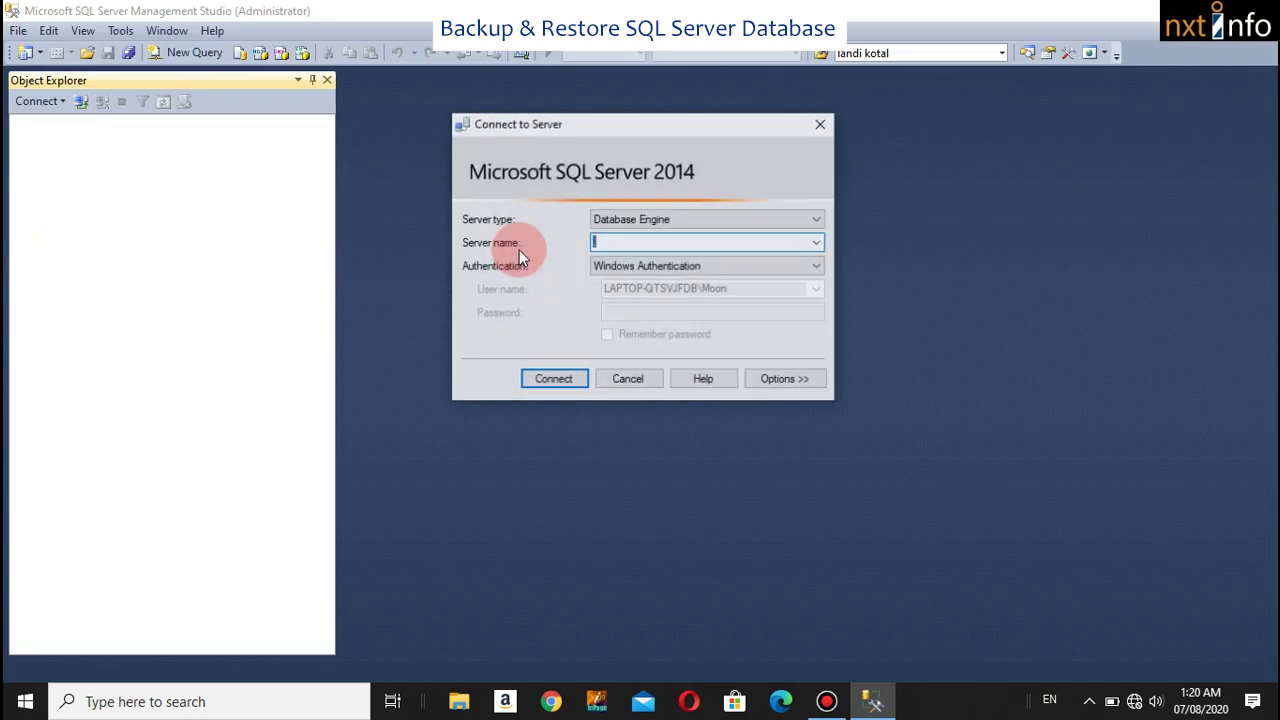
Step: Connect to the Database Engine with Windows Authentication and open the Back Up task for the dbPayroll database
click(555, 380)
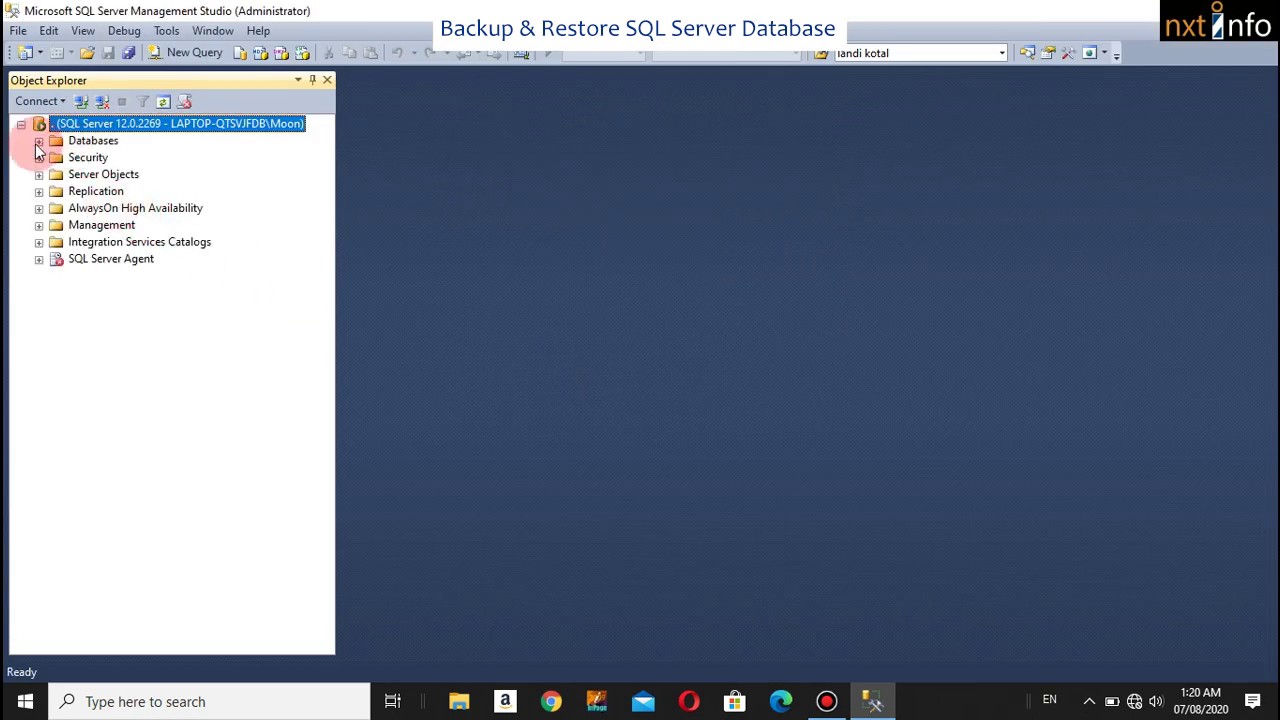
click(38, 141)
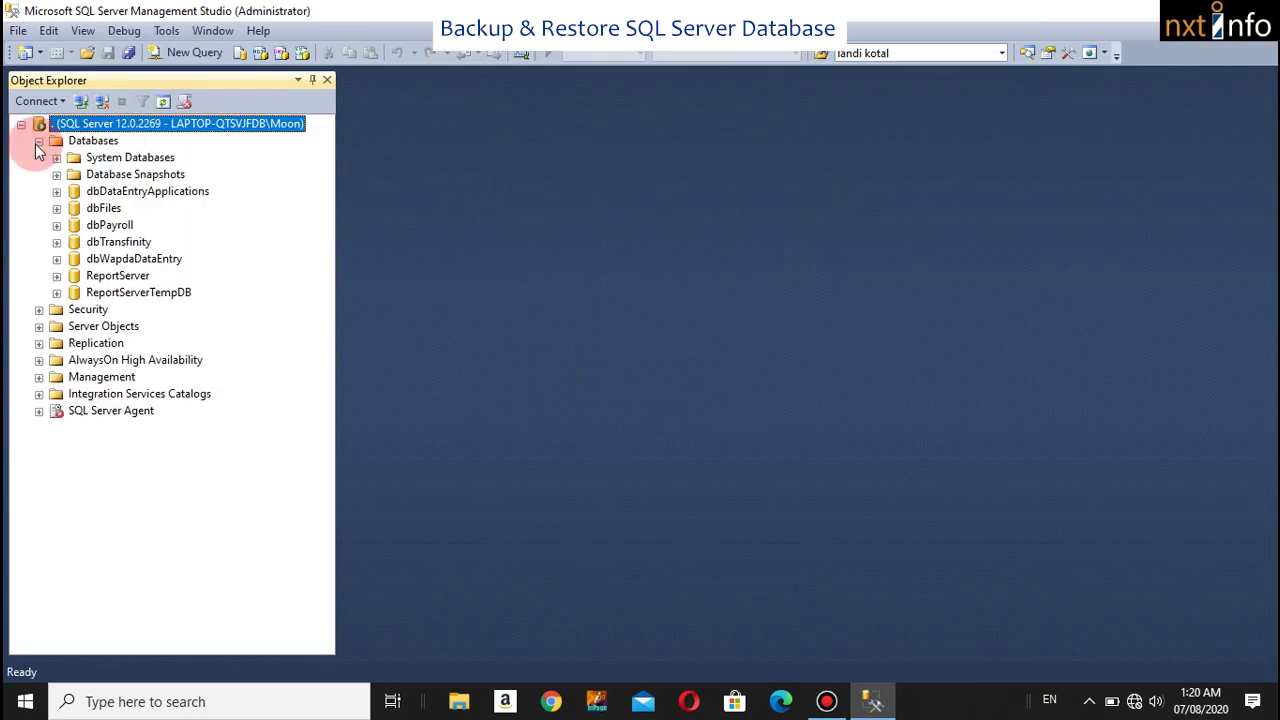
right_click(110, 226)
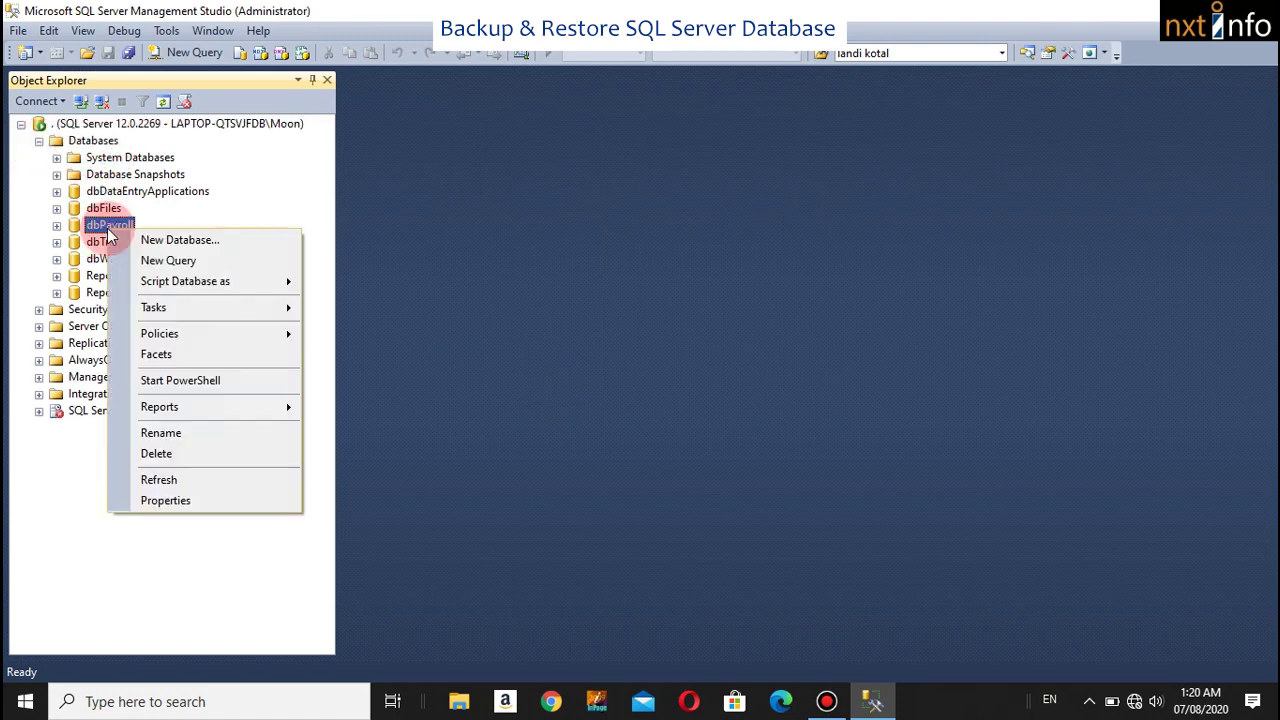
mouse_move(178, 308)
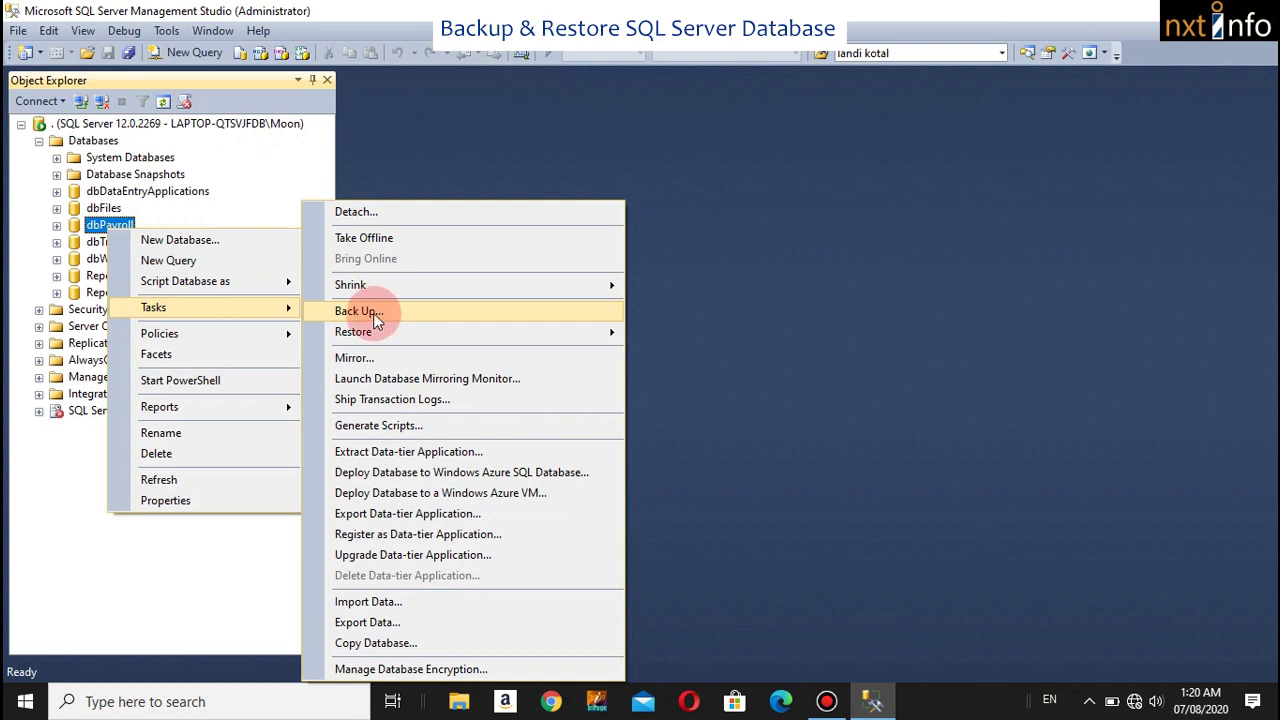
click(373, 313)
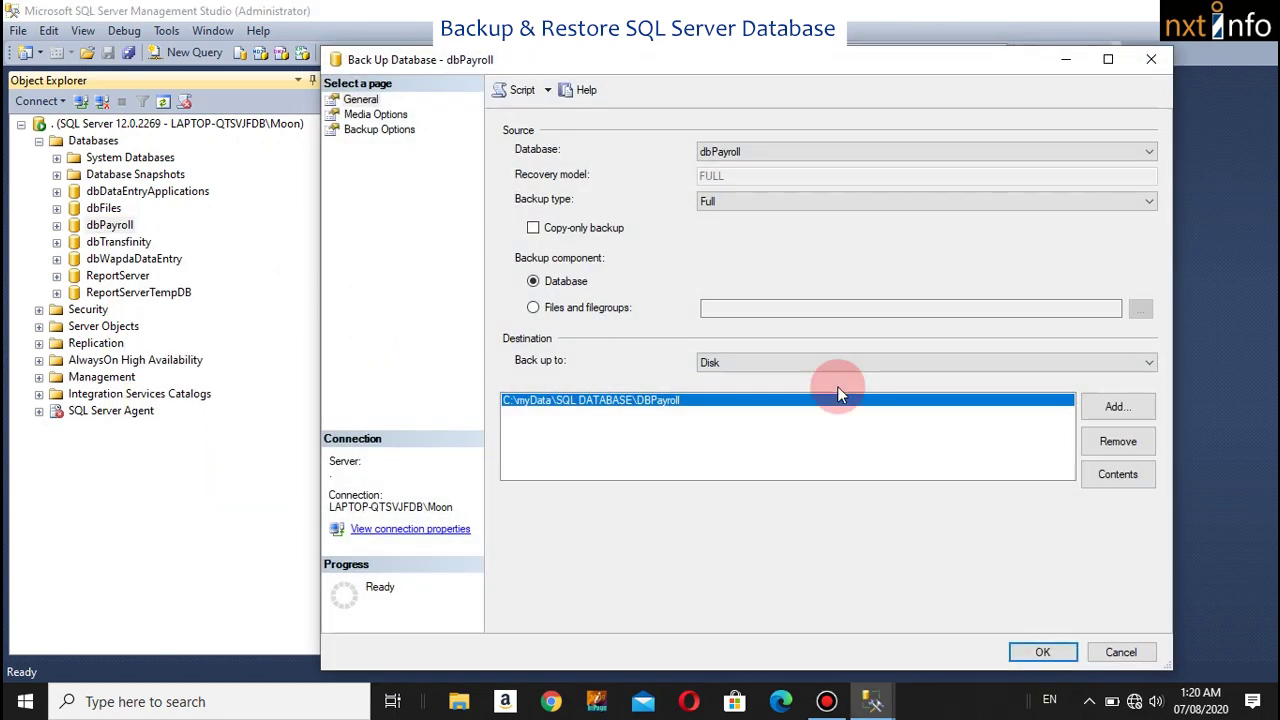
Step: Remove the existing backup destination and browse for a new one in C:\myData\SQL DATABASE, with the file type set to All Files
click(1104, 442)
click(1116, 407)
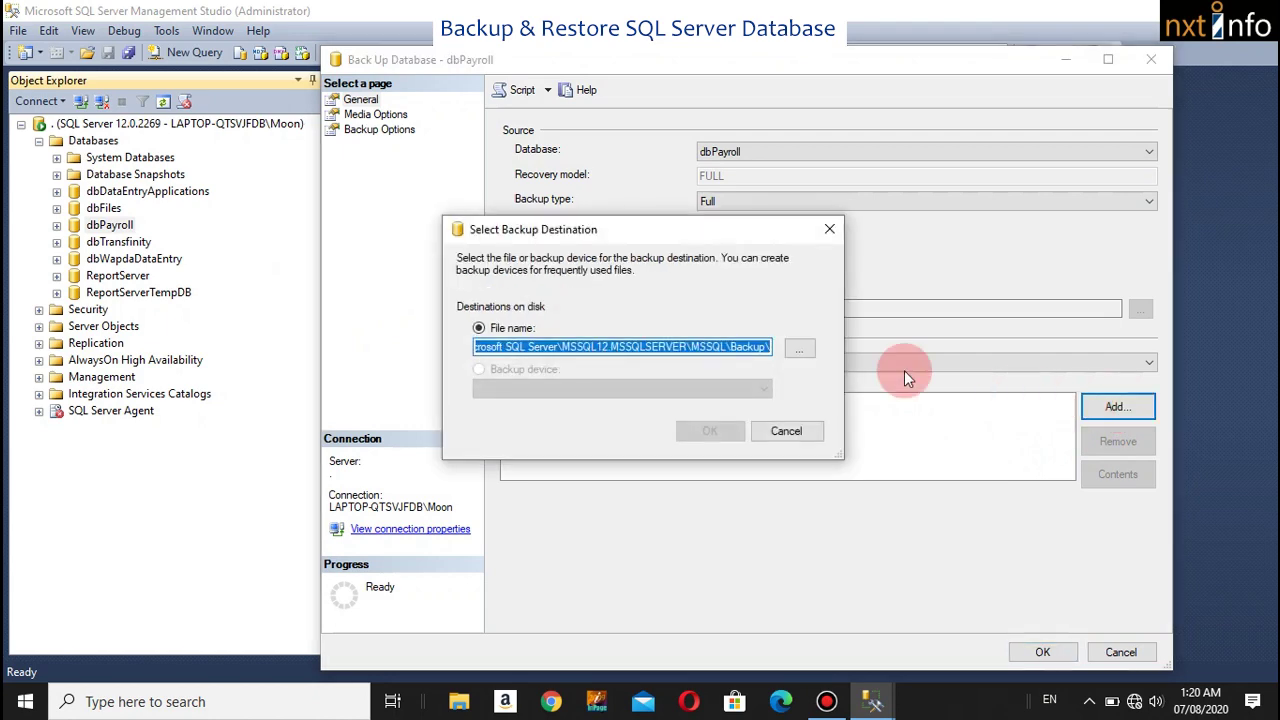
click(803, 350)
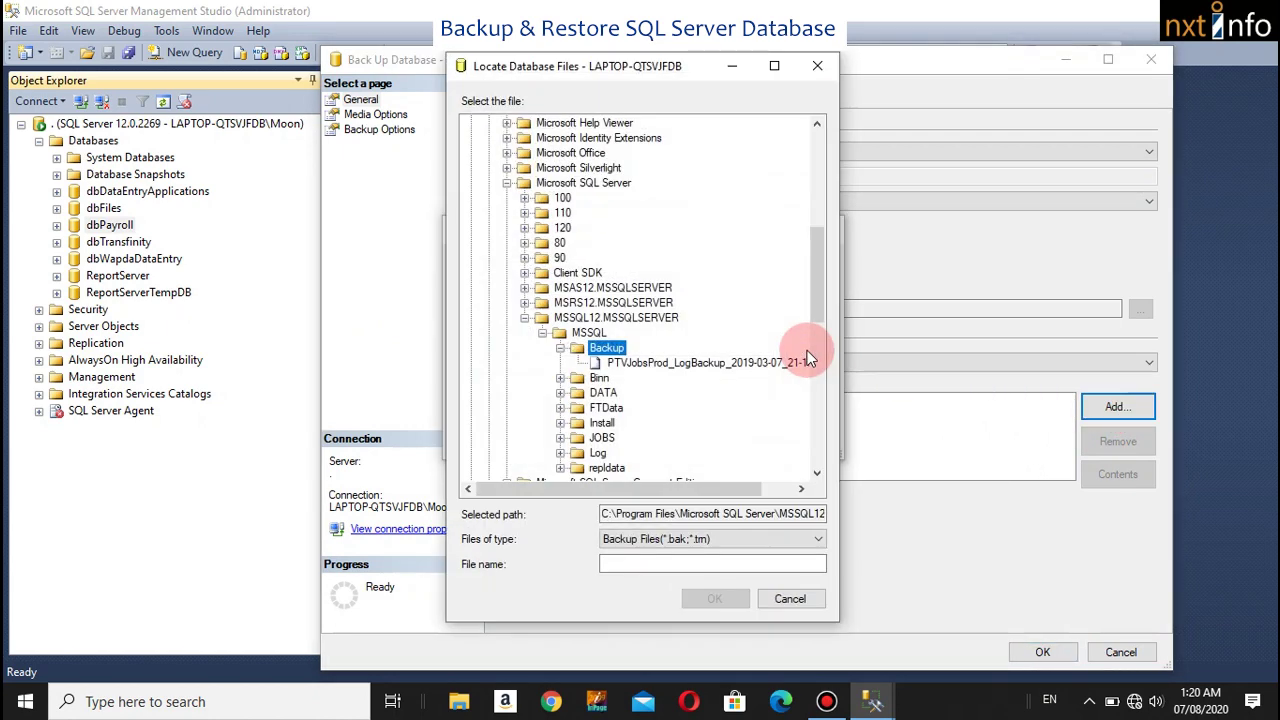
drag(826, 321, 818, 185)
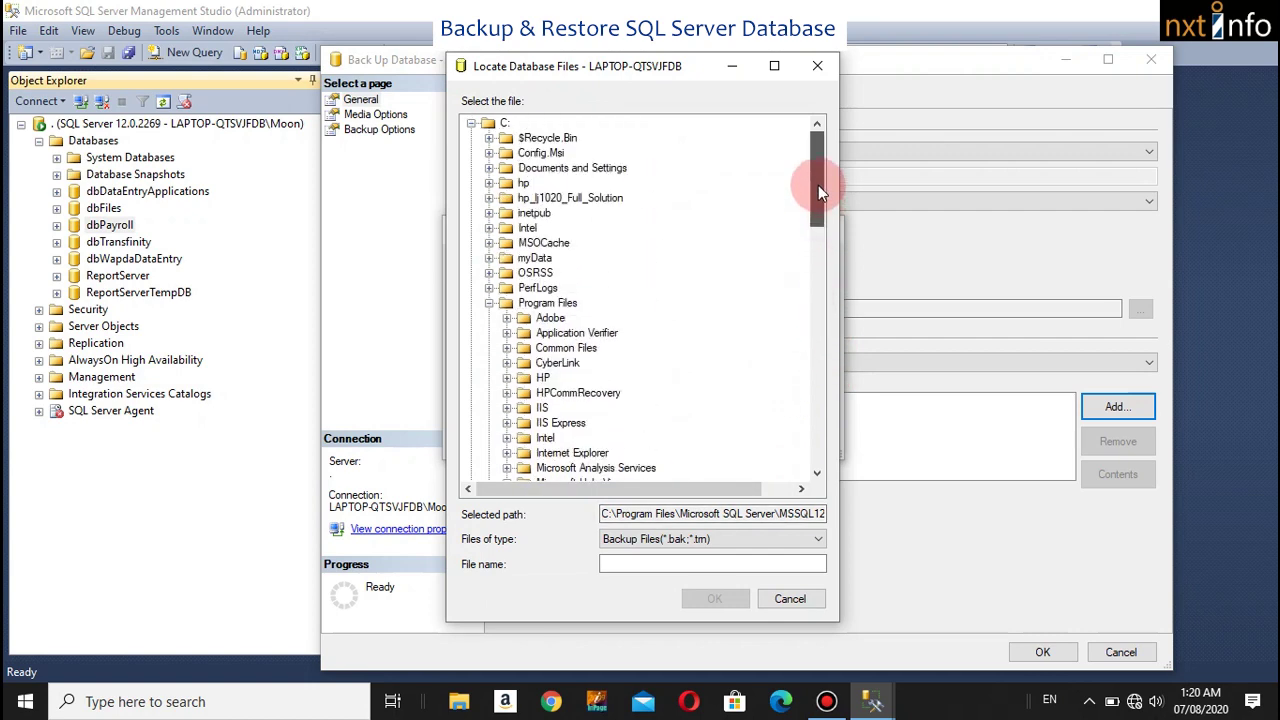
click(491, 306)
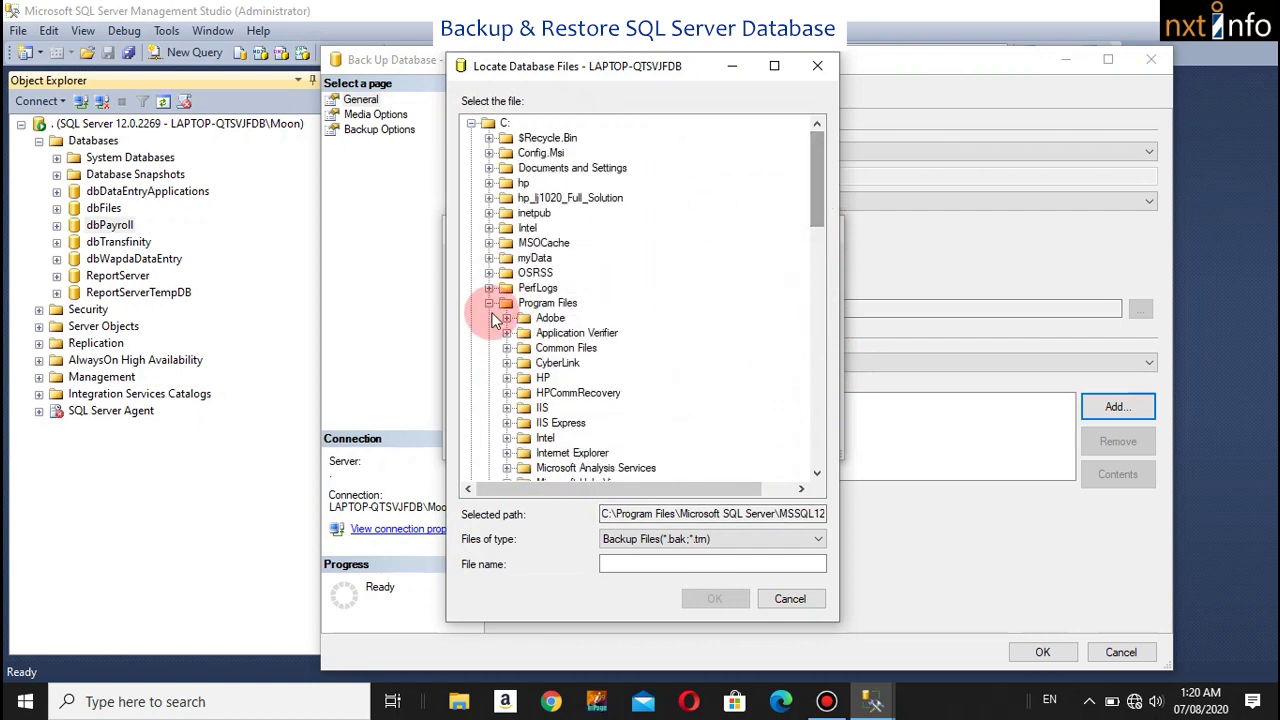
double_click(536, 258)
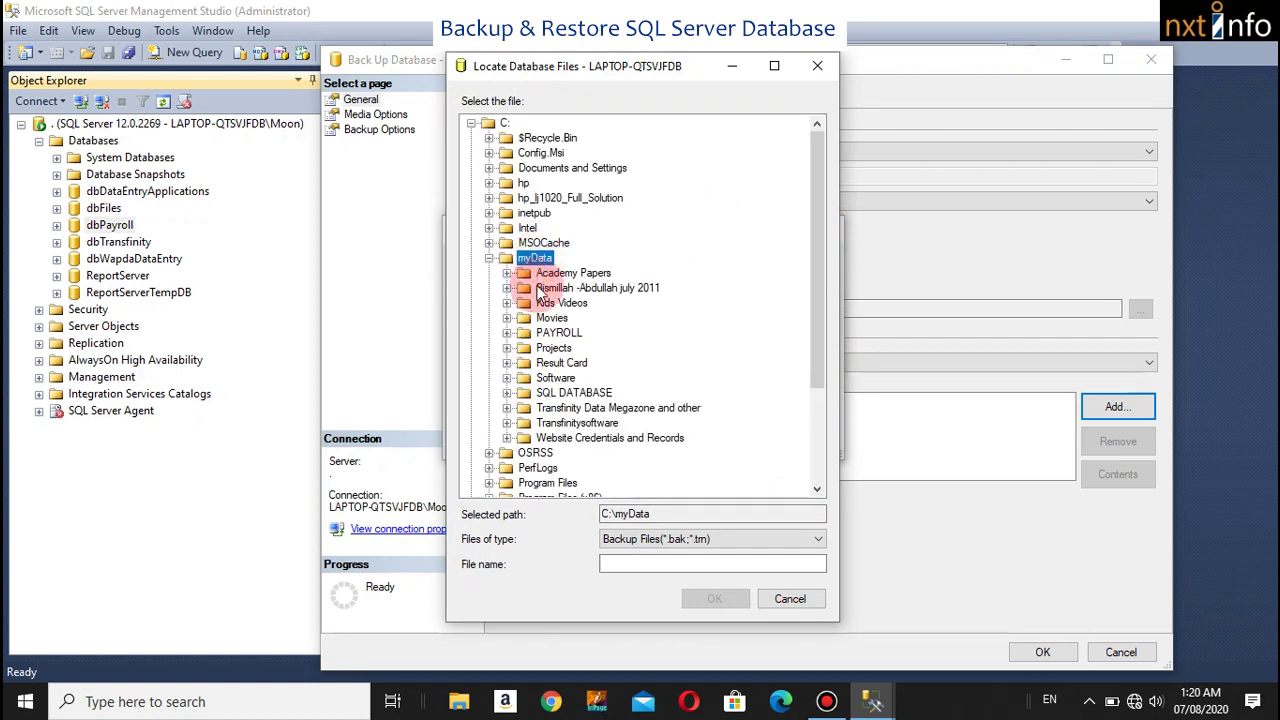
click(557, 394)
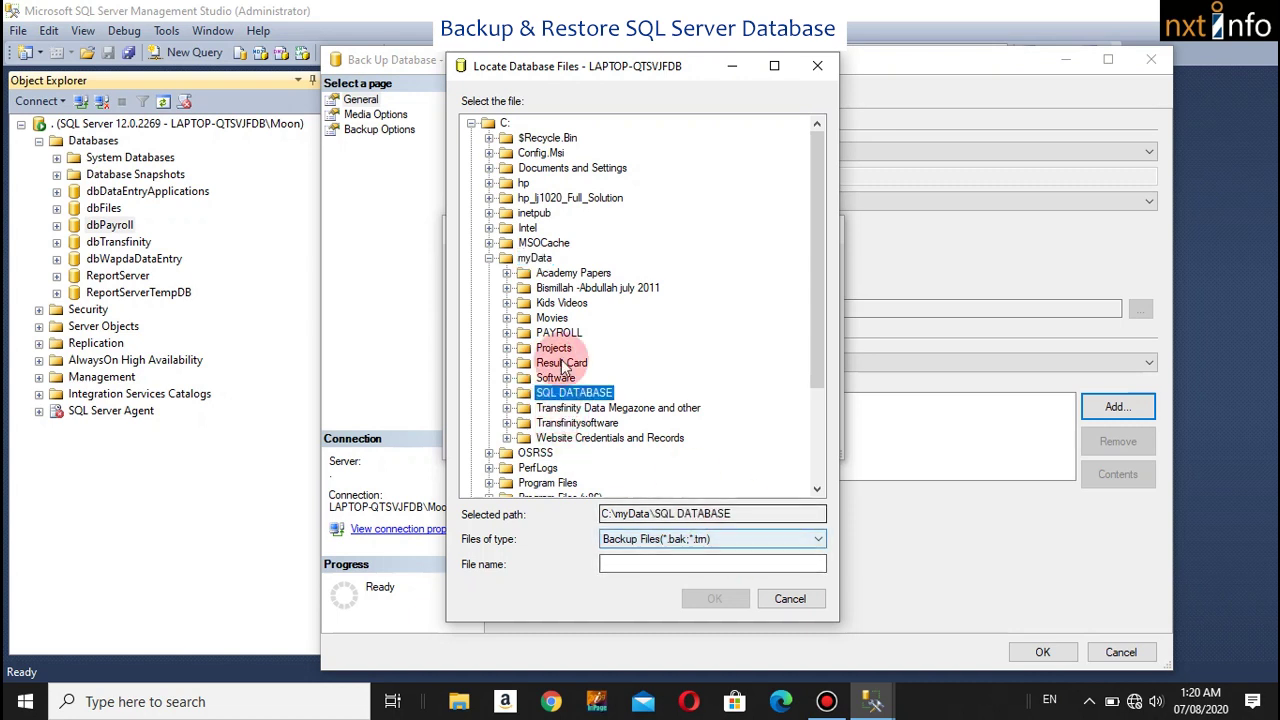
click(700, 539)
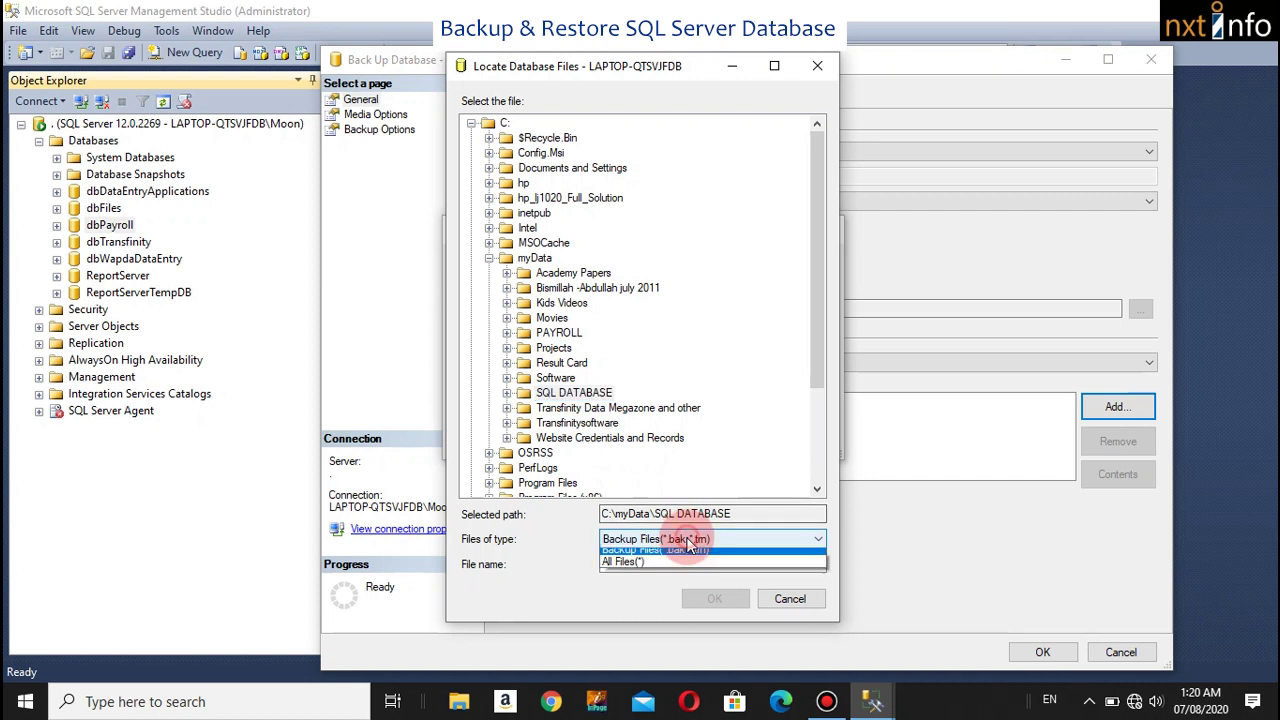
click(637, 563)
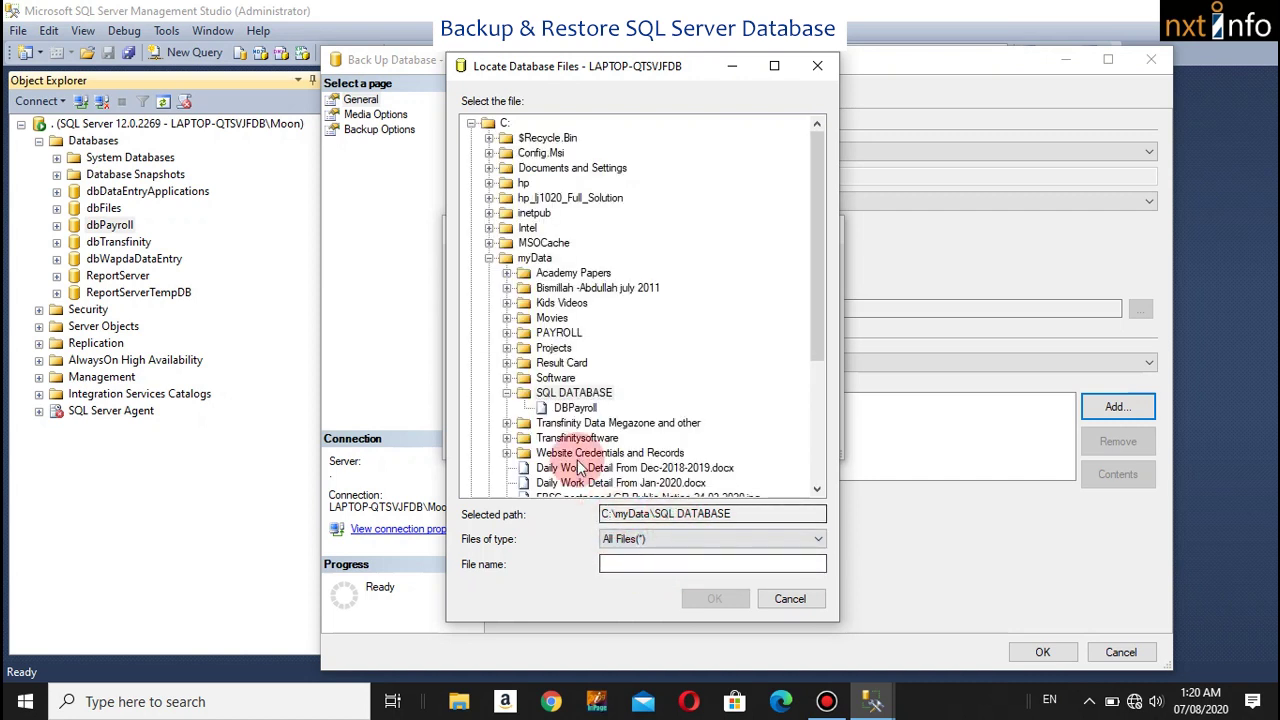
Step: Name the backup file DBPayroll_NEWBackup, based on the existing DBPayroll file, and add it as the backup destination
click(575, 407)
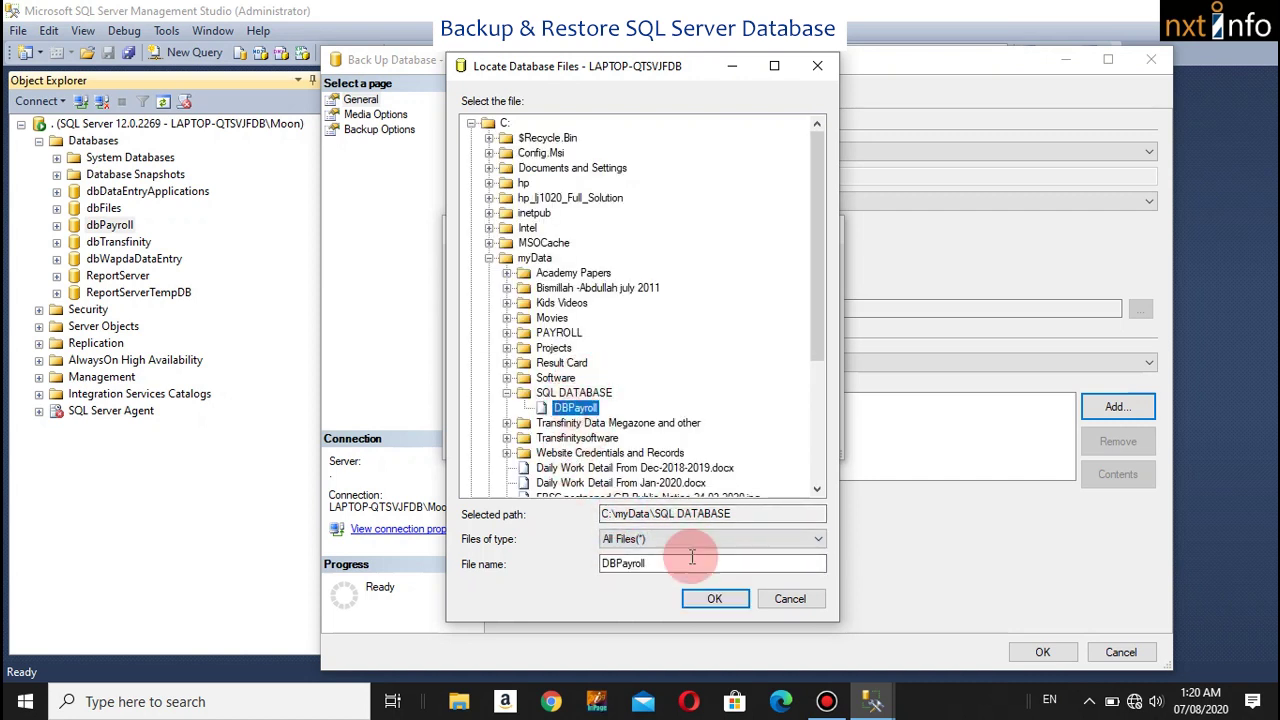
click(675, 564)
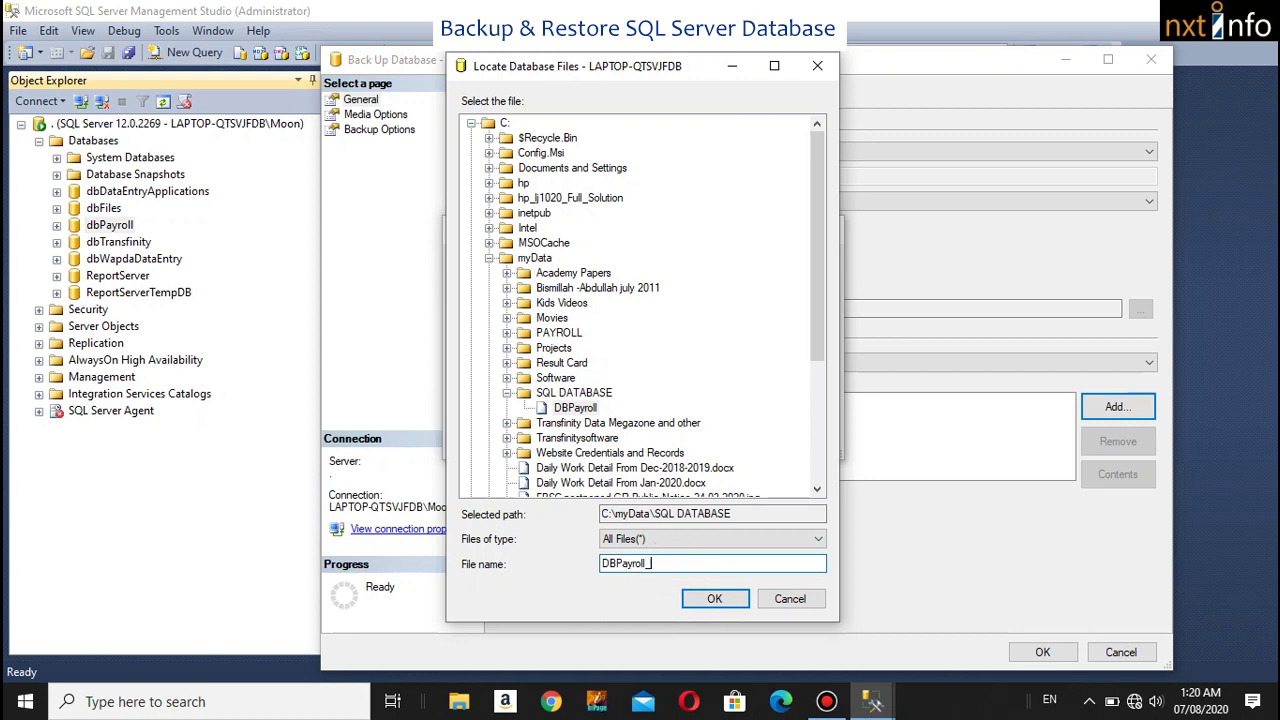
text(_NEW)
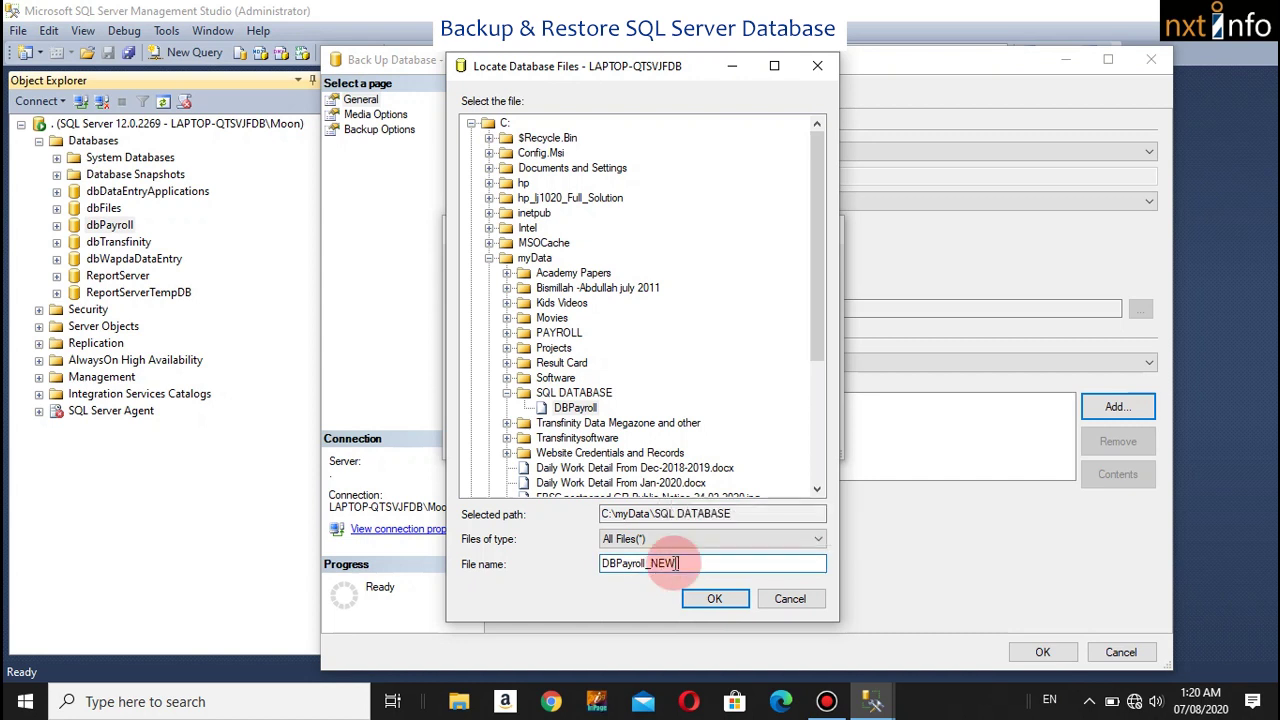
click(677, 563)
text(B)
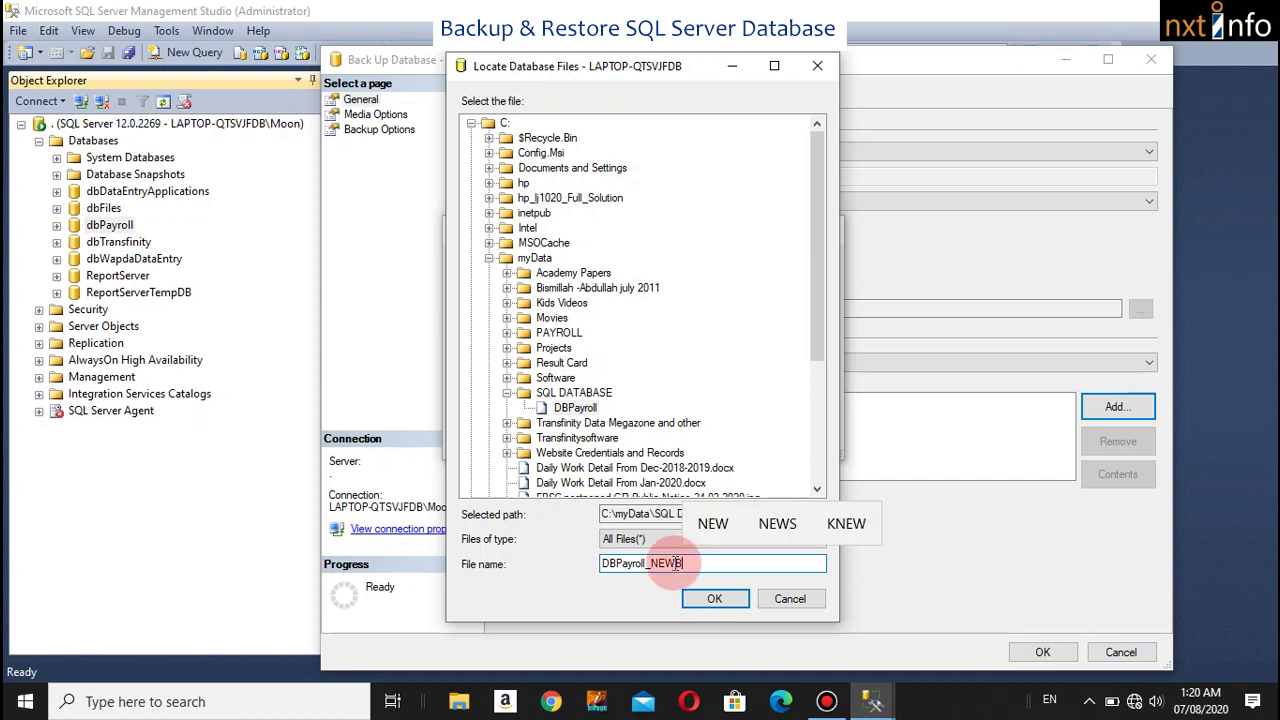
text(ackup)
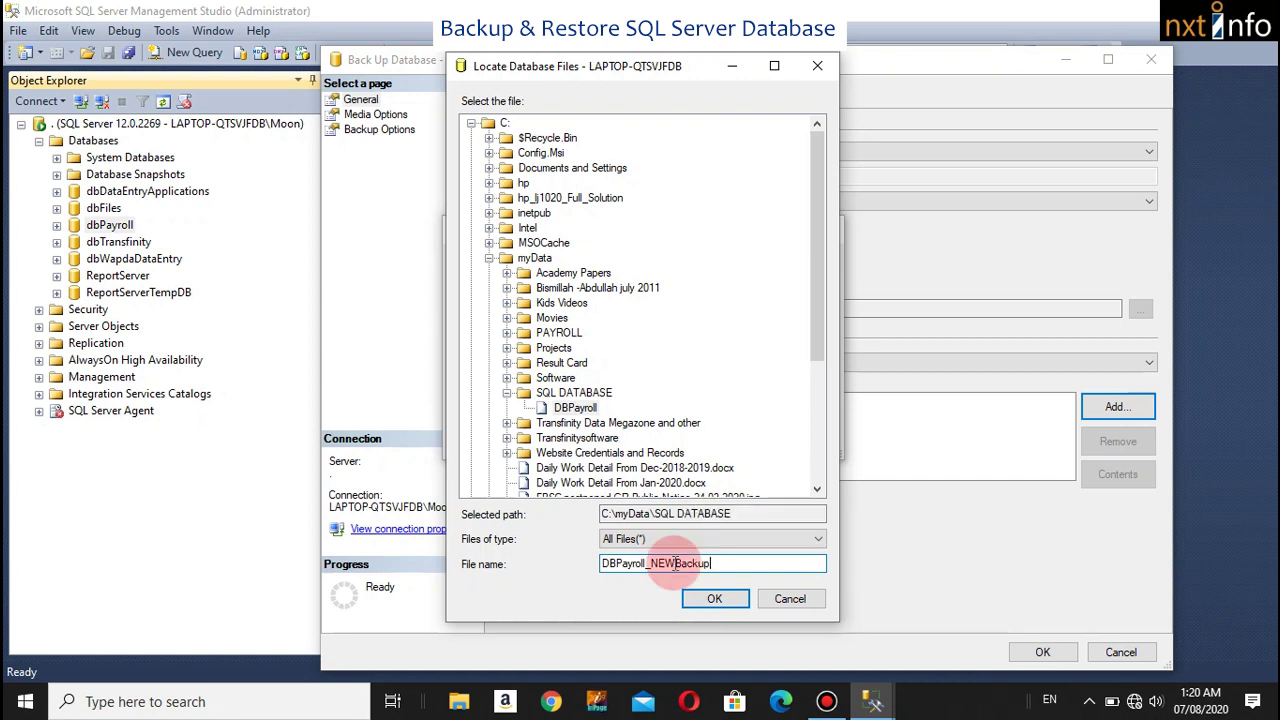
click(714, 598)
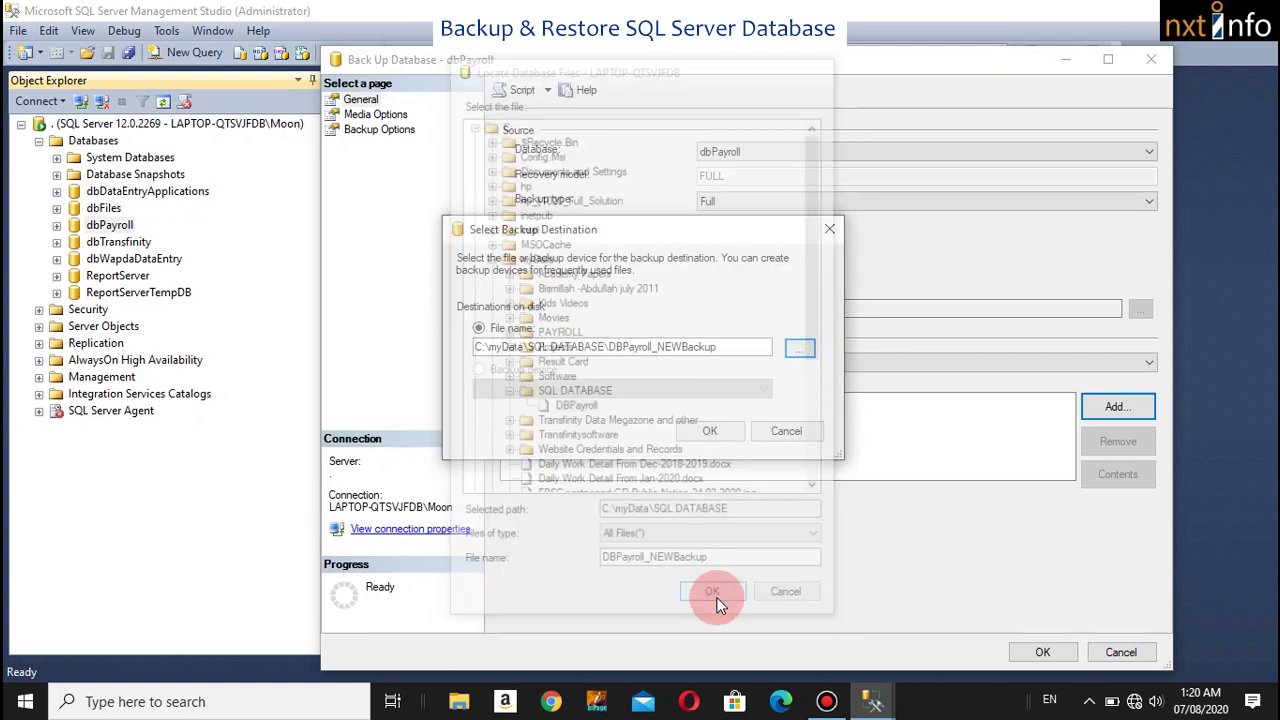
click(711, 430)
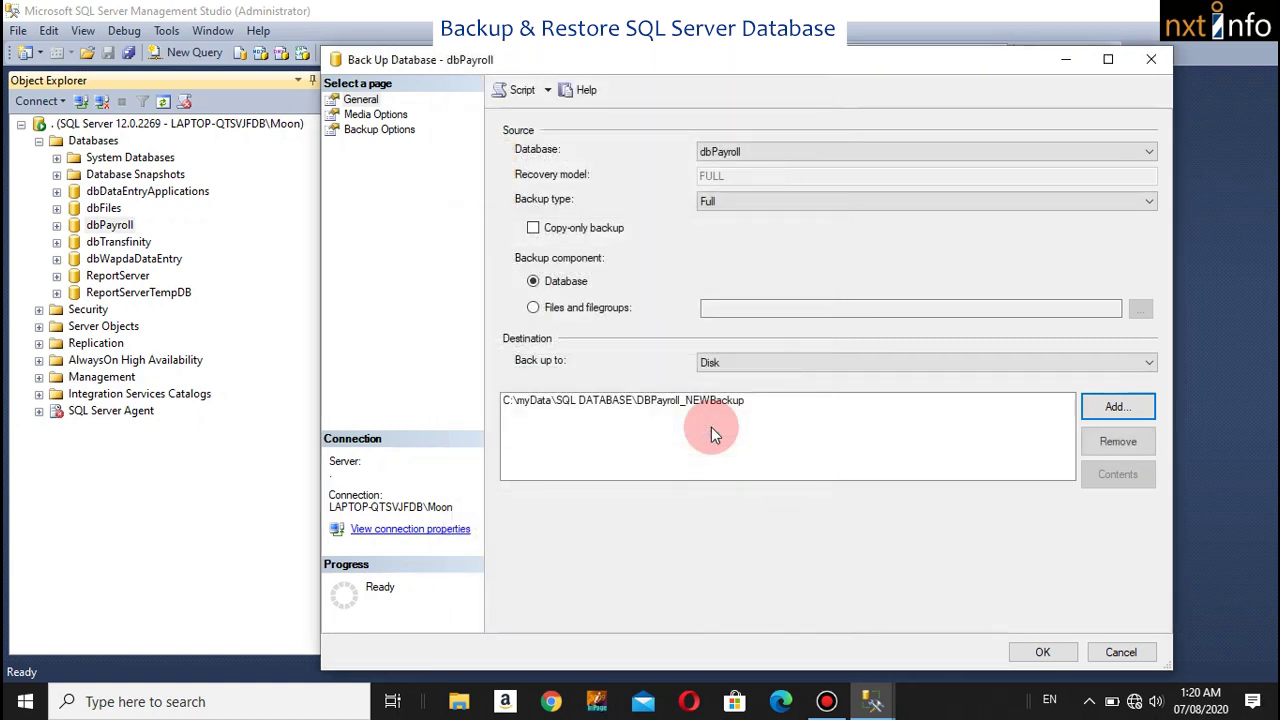
Step: Run the full backup of dbPayroll and refresh the Databases folder
click(1049, 651)
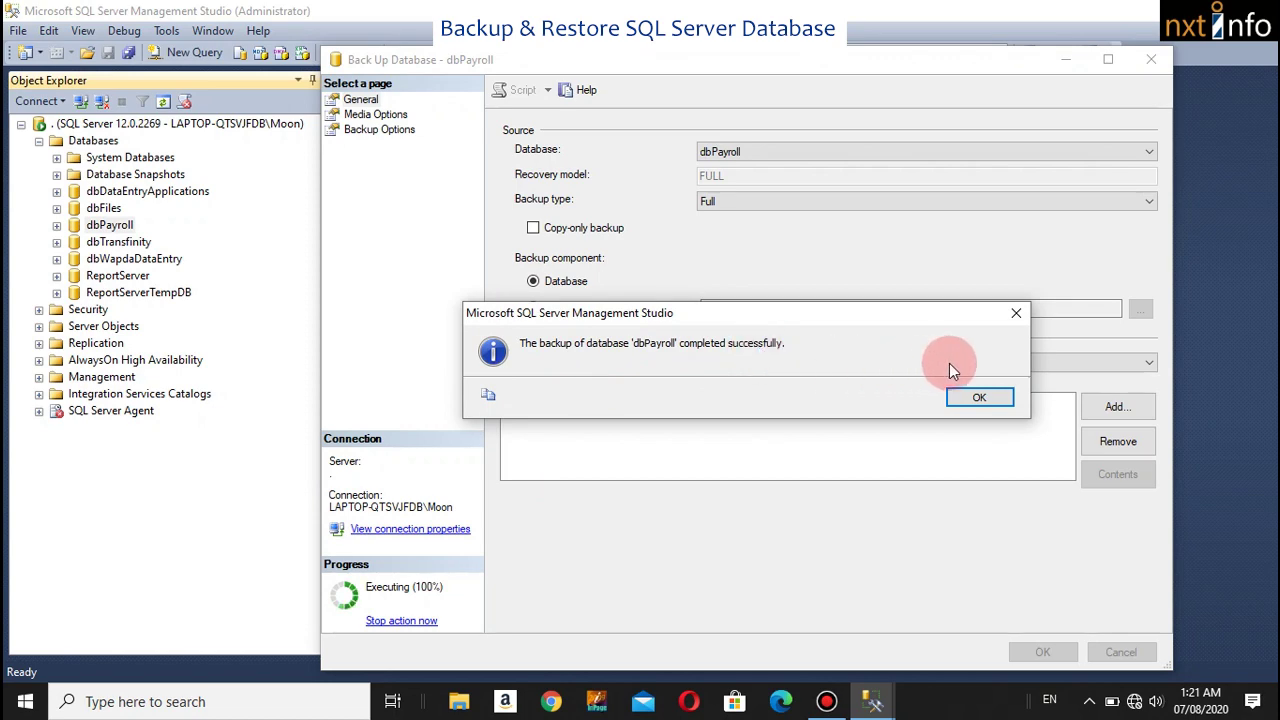
click(979, 399)
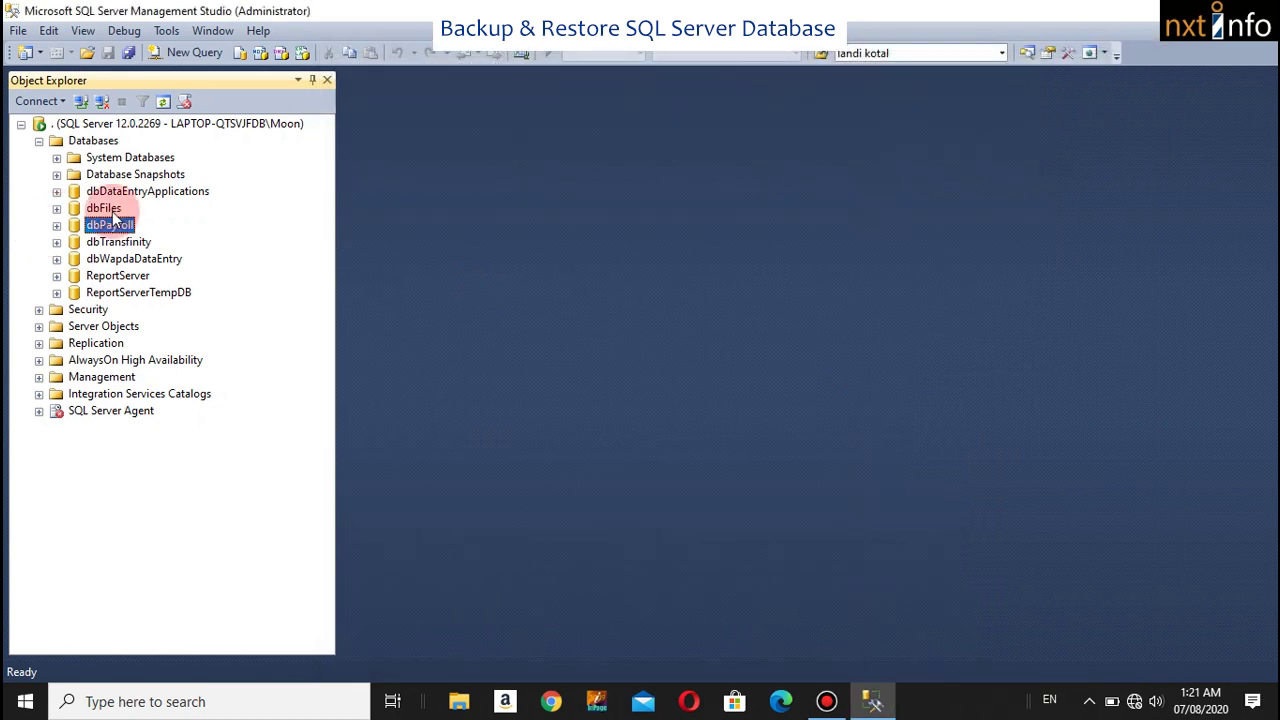
right_click(107, 147)
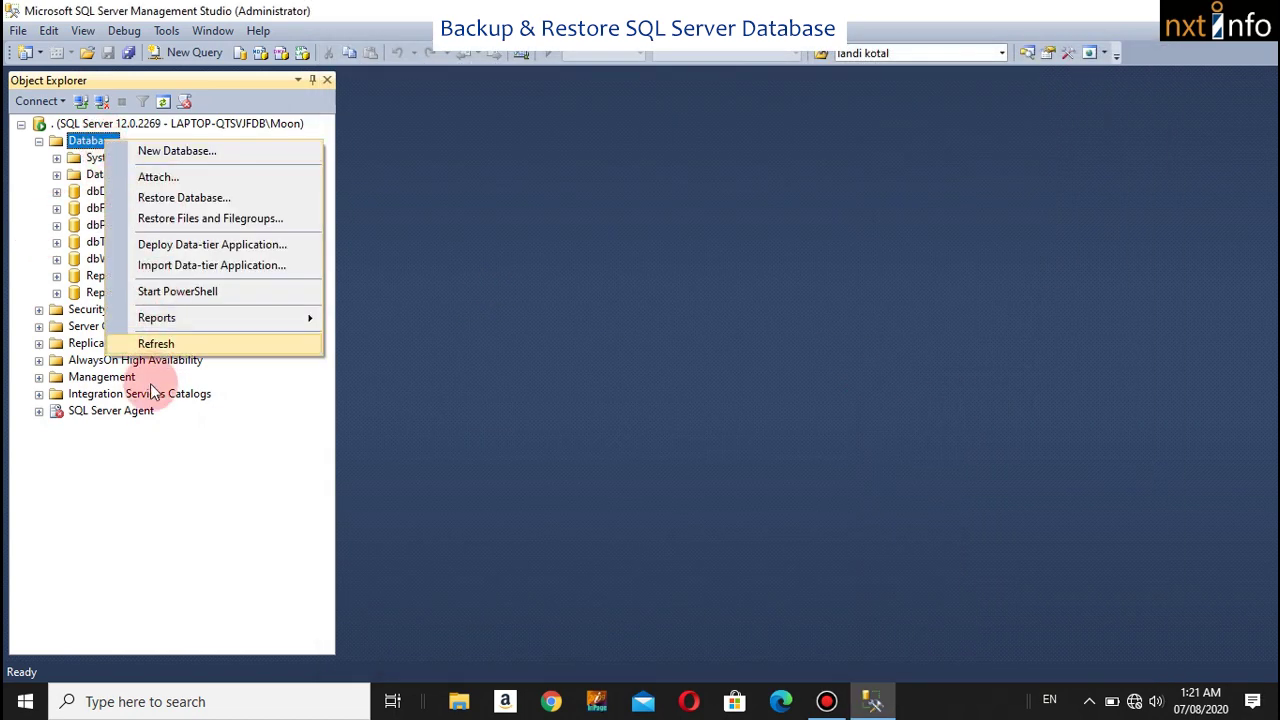
click(160, 344)
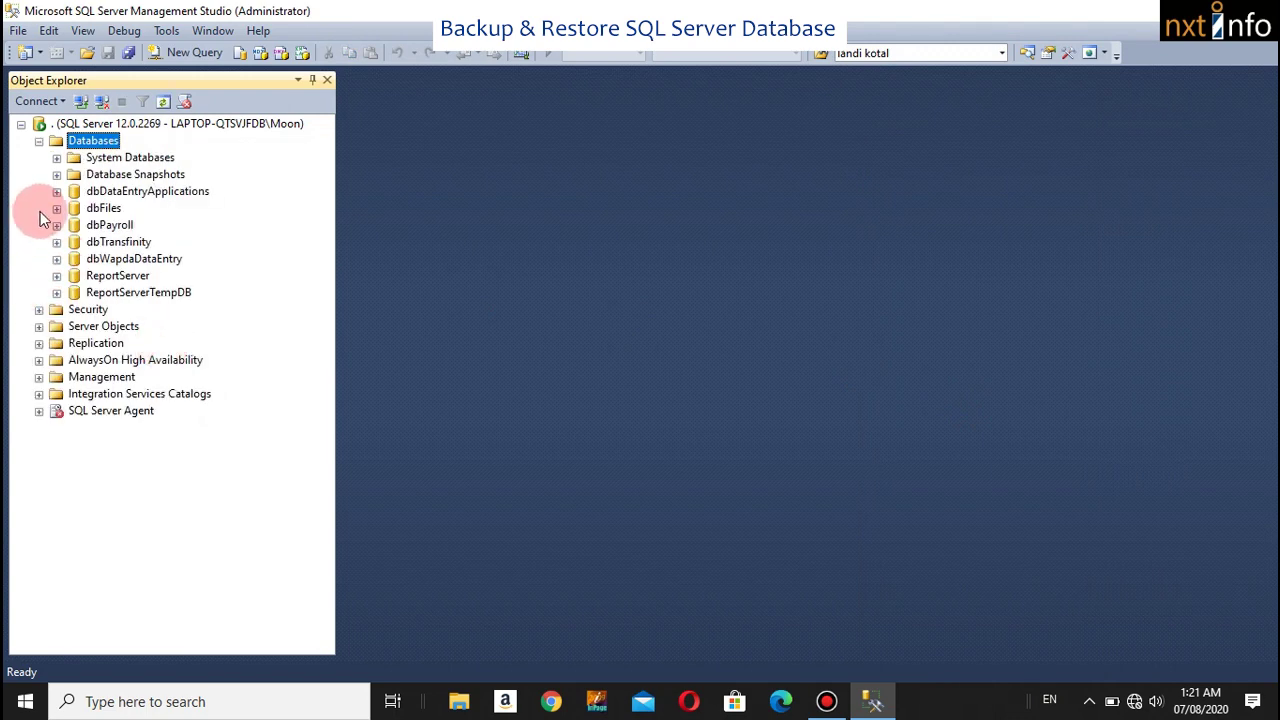
Step: Switch to File Explorer, open C:\myData\SQL DATABASE and copy the DBPayroll_NEWBackup file
click(1149, 10)
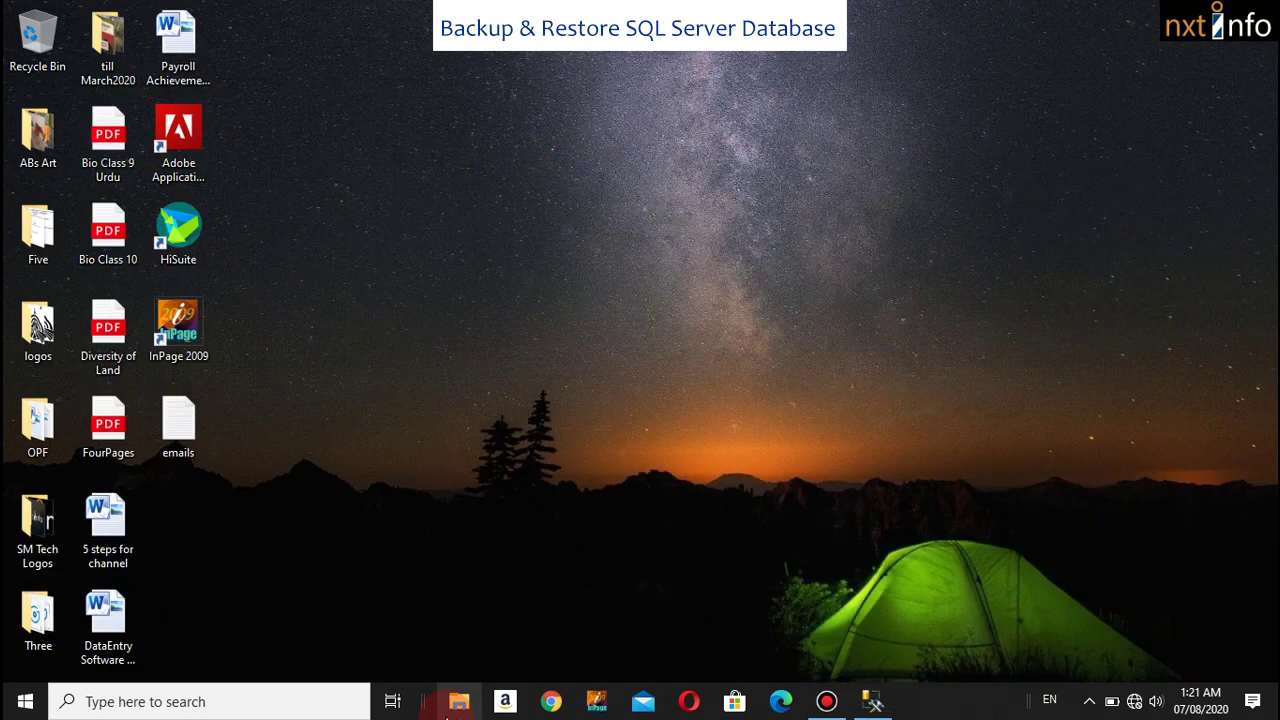
click(455, 702)
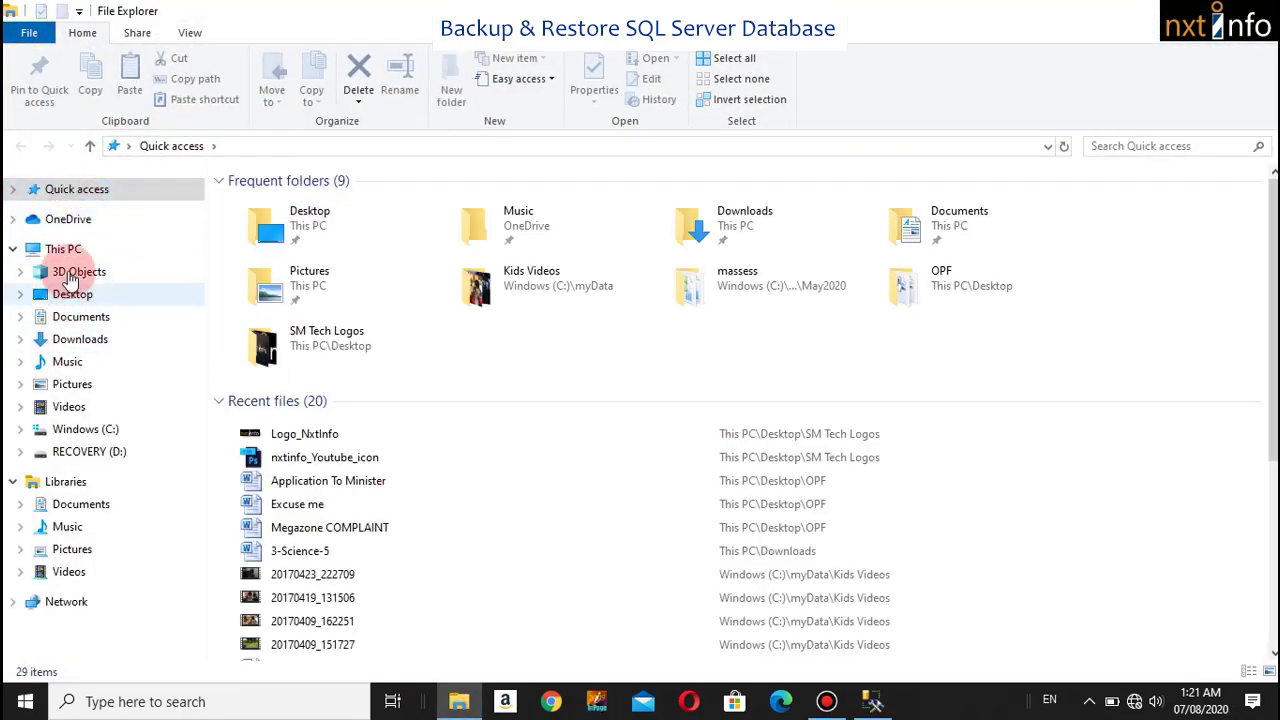
click(70, 256)
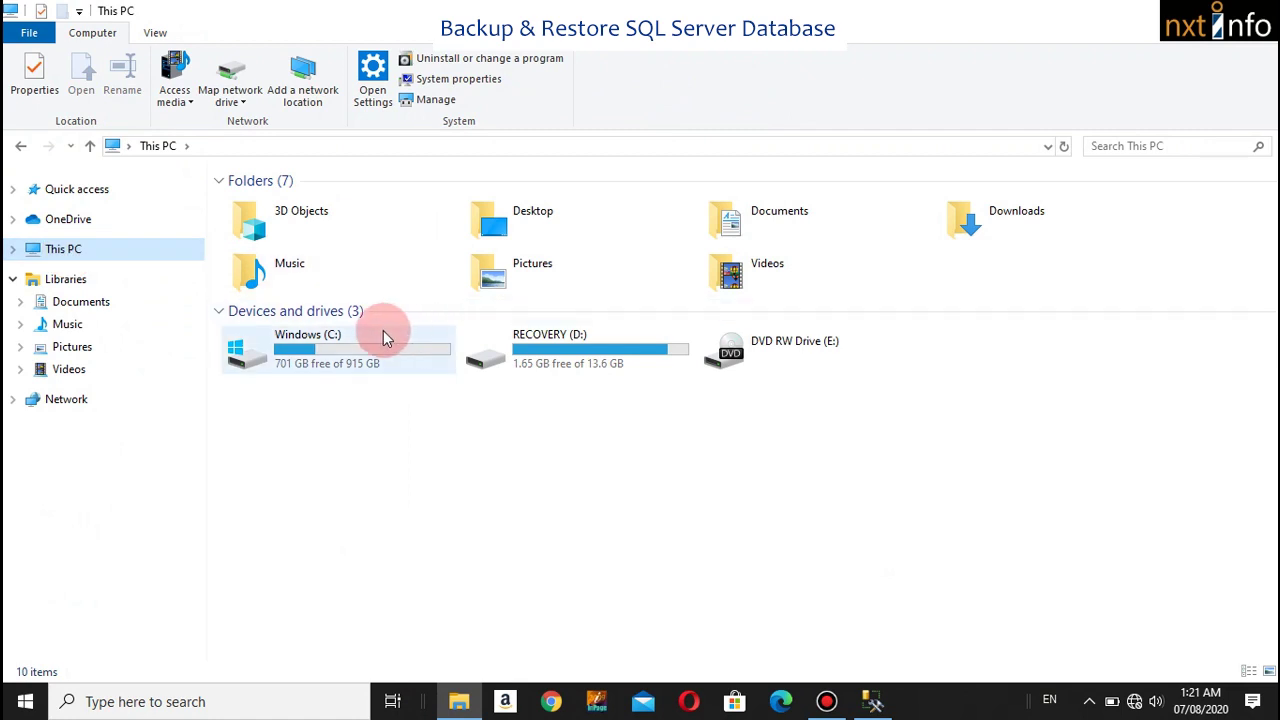
click(358, 340)
double_click(358, 340)
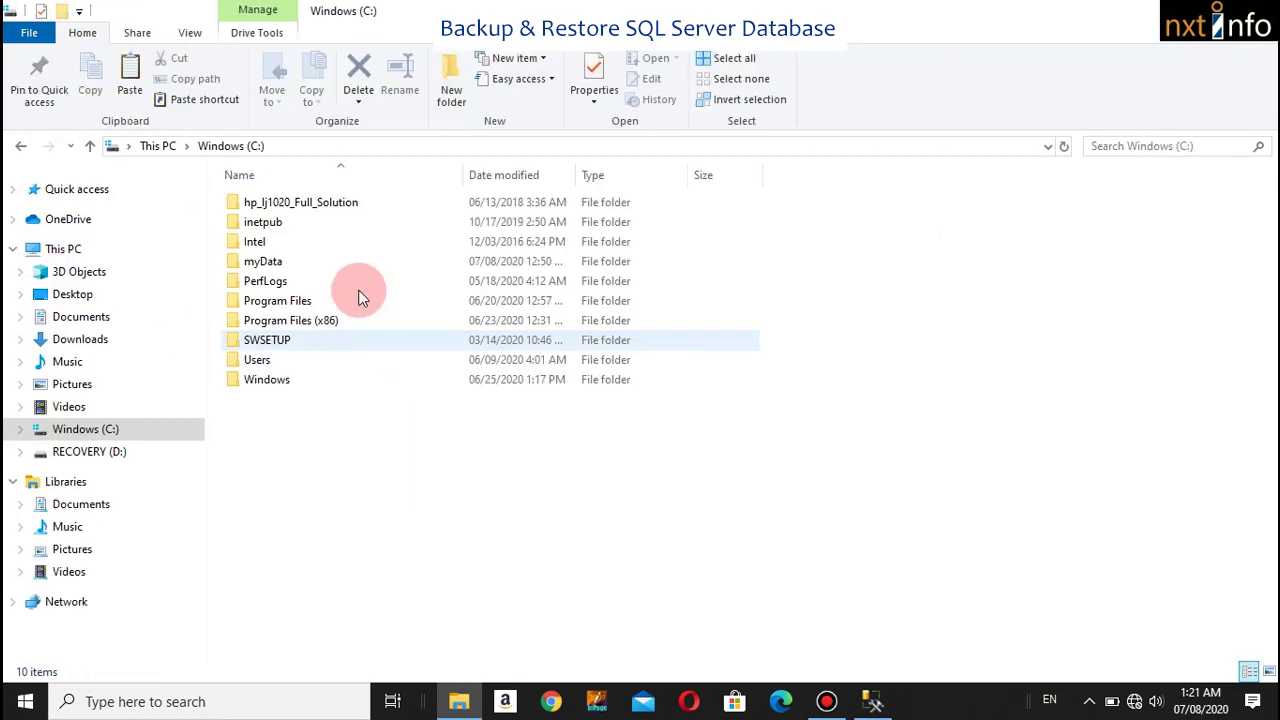
click(276, 266)
double_click(276, 266)
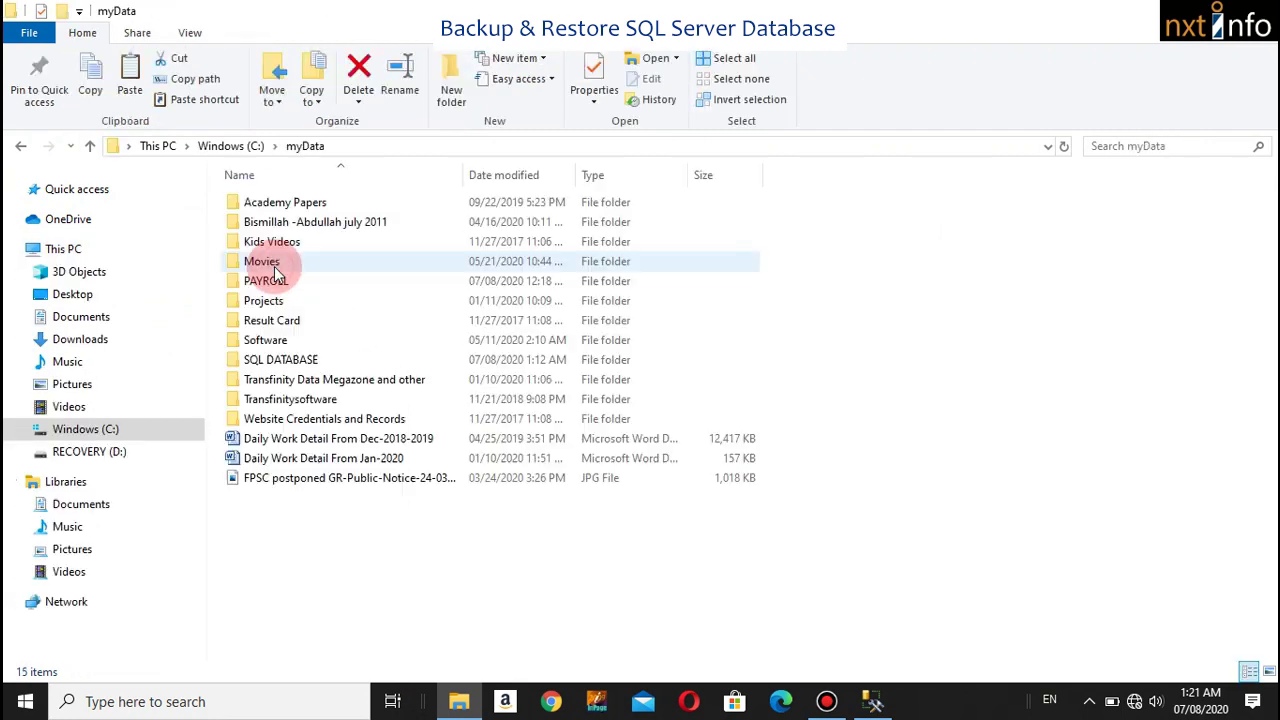
click(290, 364)
double_click(290, 364)
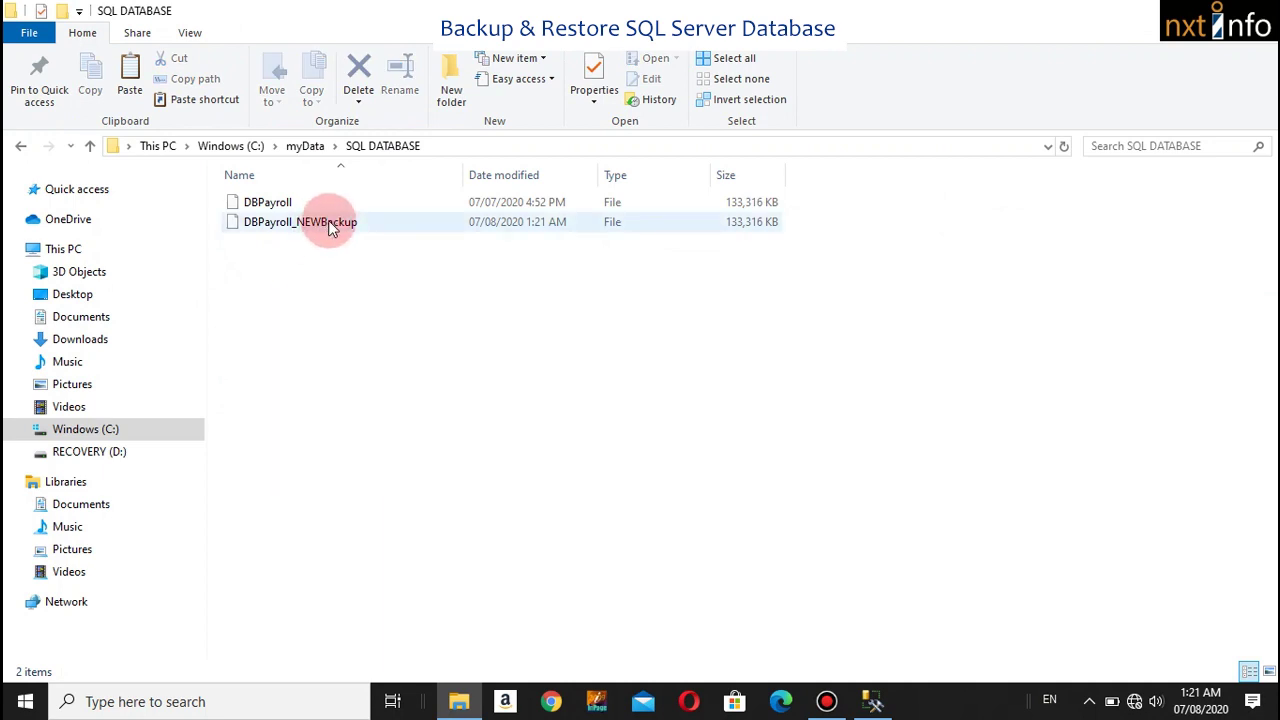
click(301, 234)
key(ctrl+c)
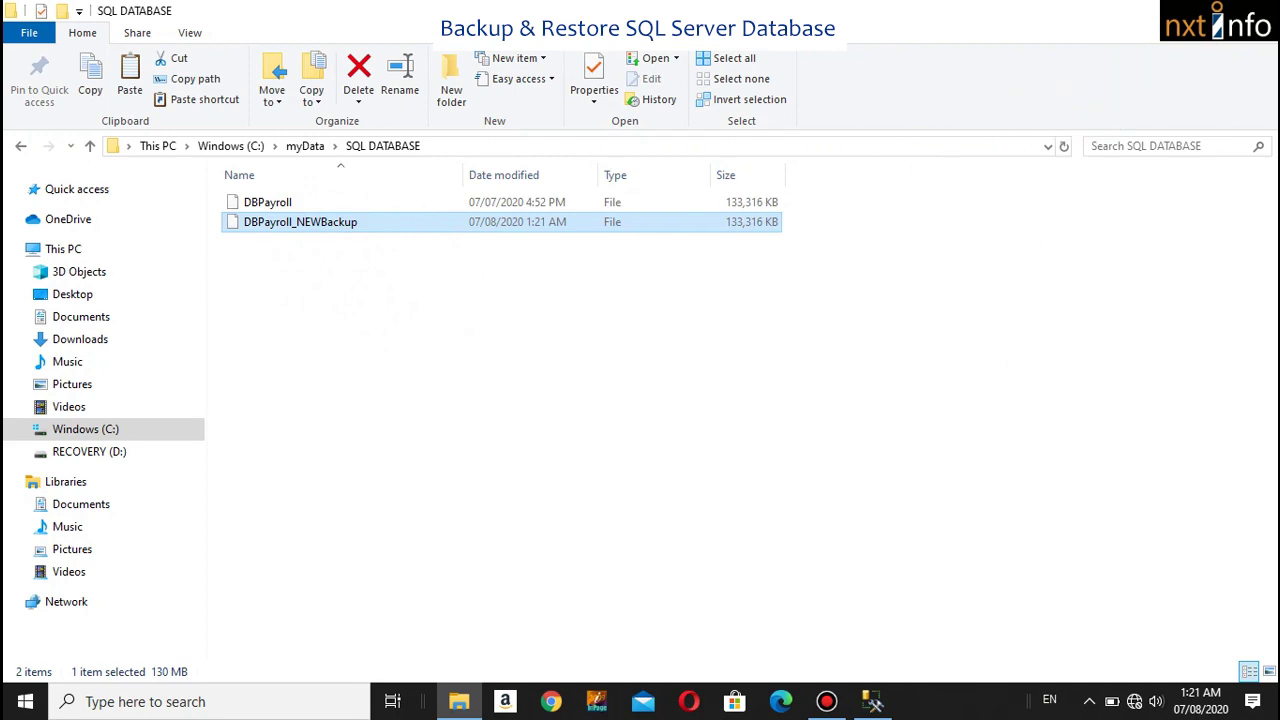
Step: Return to the desktop, search Windows for "sql" and launch SQL Server 2014 Management Studio
key(super+d)
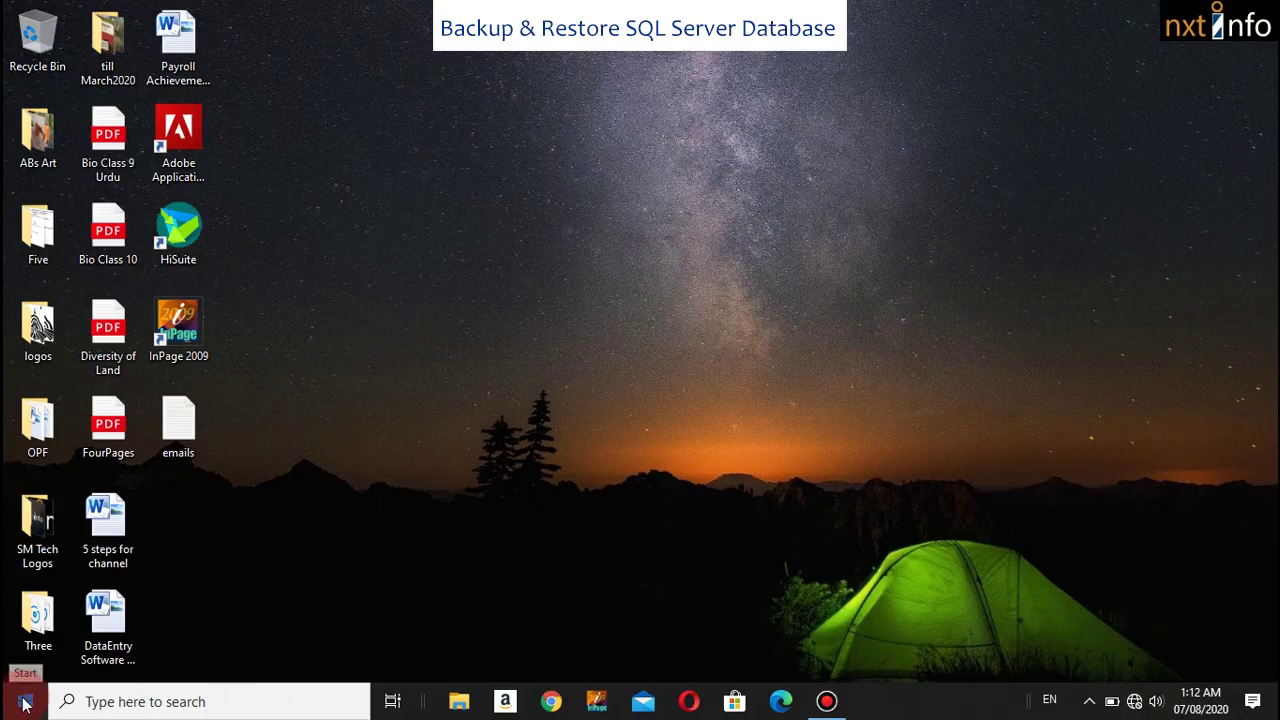
click(24, 705)
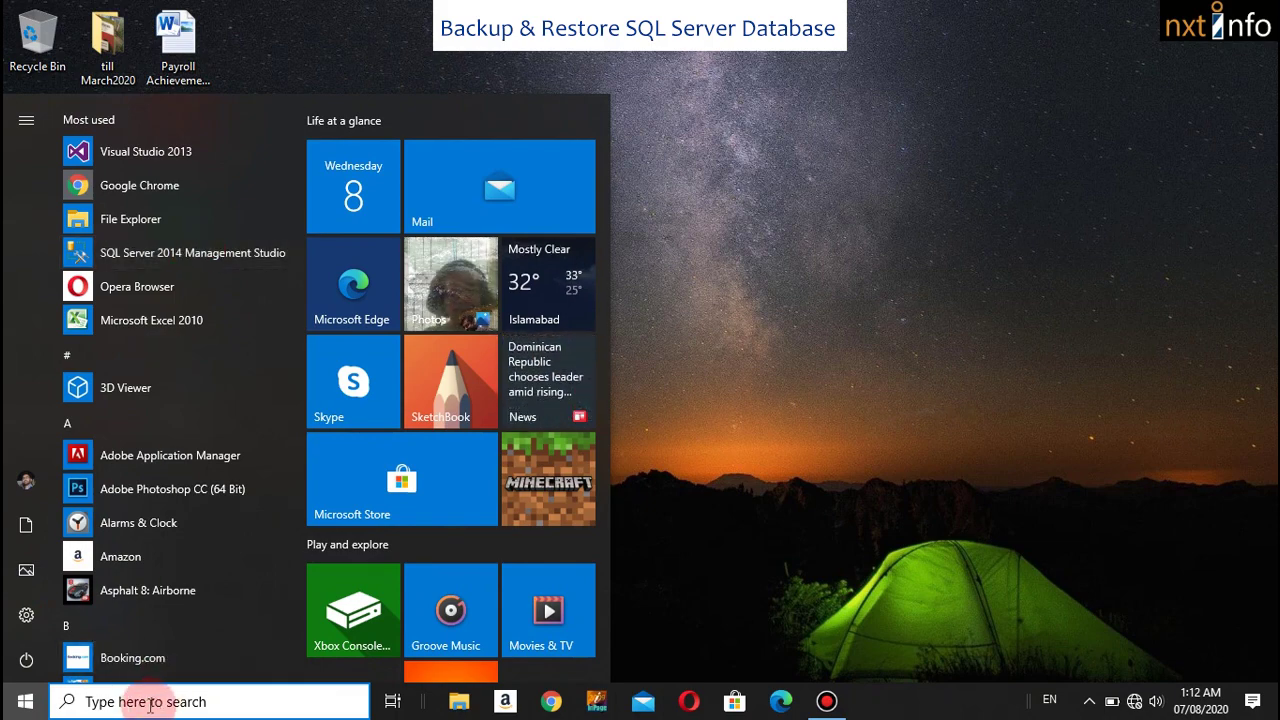
text(sql)
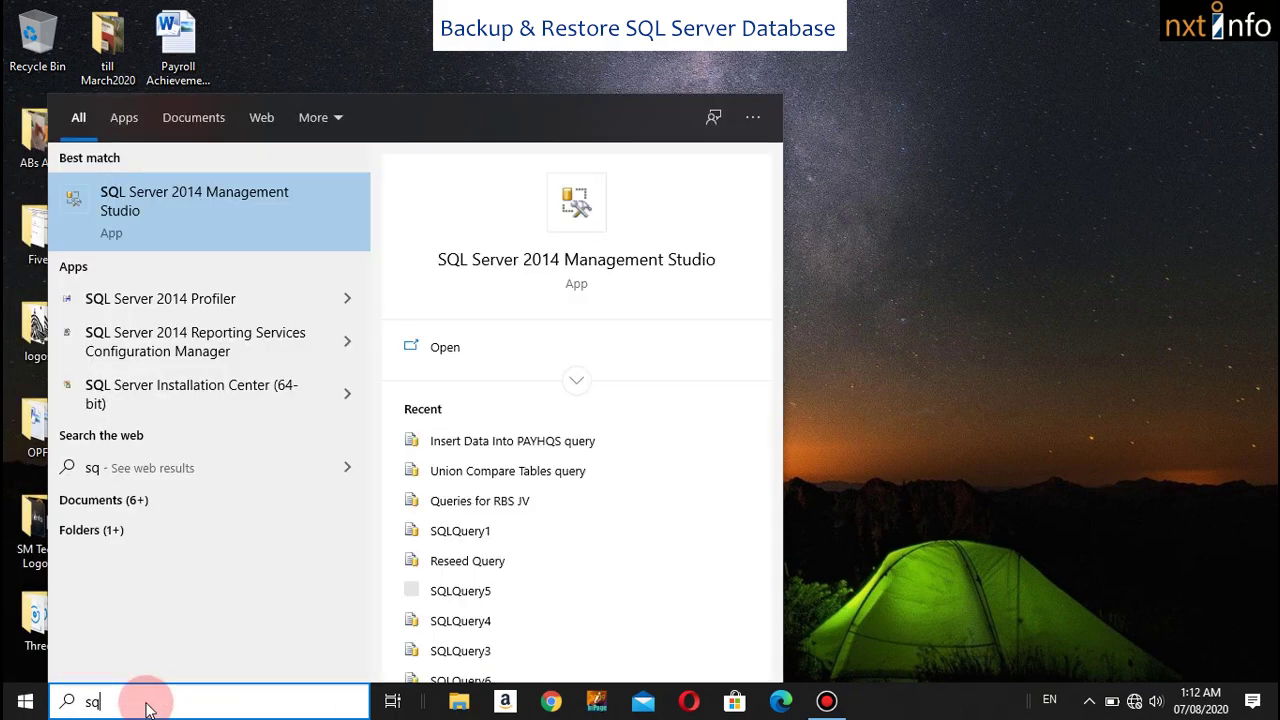
click(150, 205)
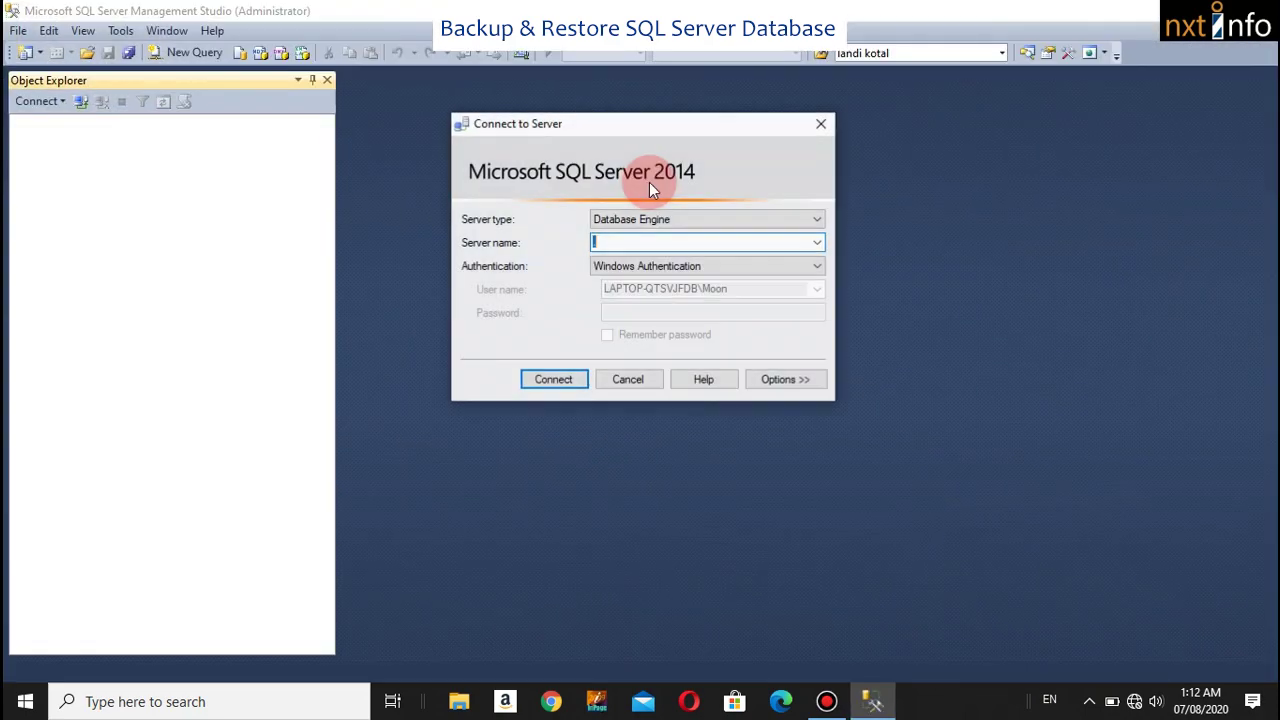
text(.)
click(751, 271)
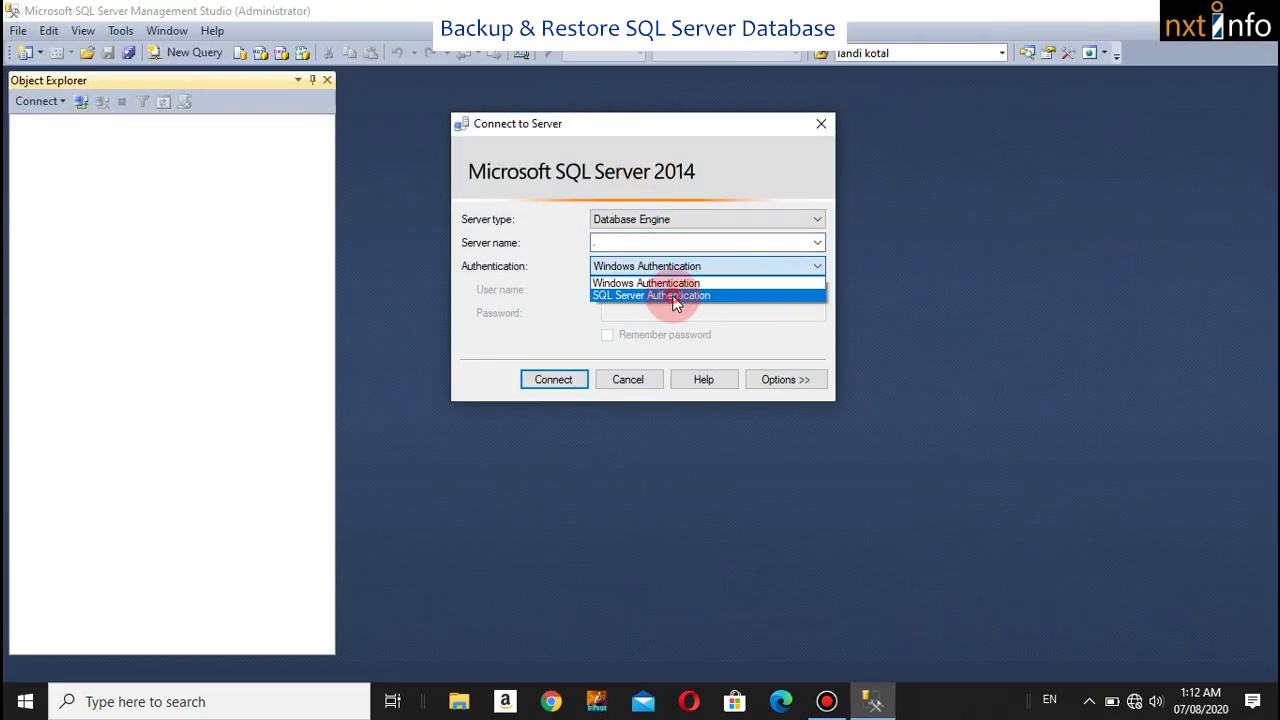
click(676, 298)
click(661, 289)
text(sa)
click(651, 311)
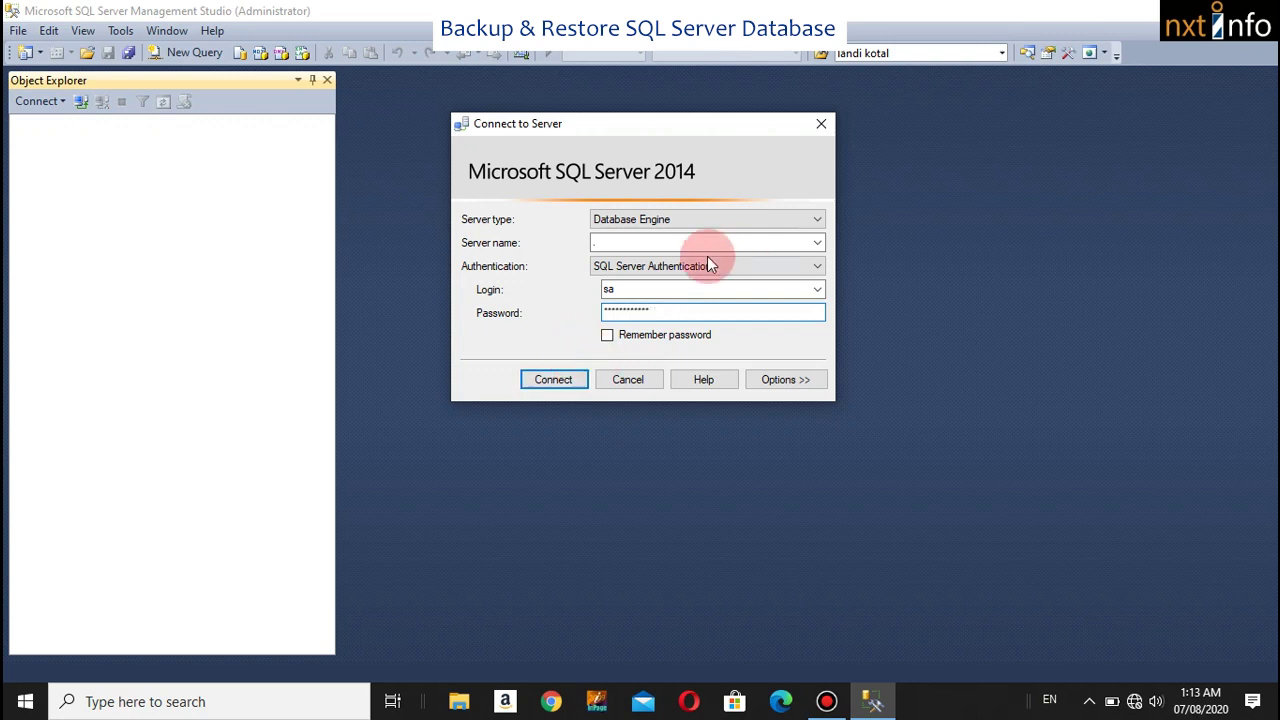
click(810, 248)
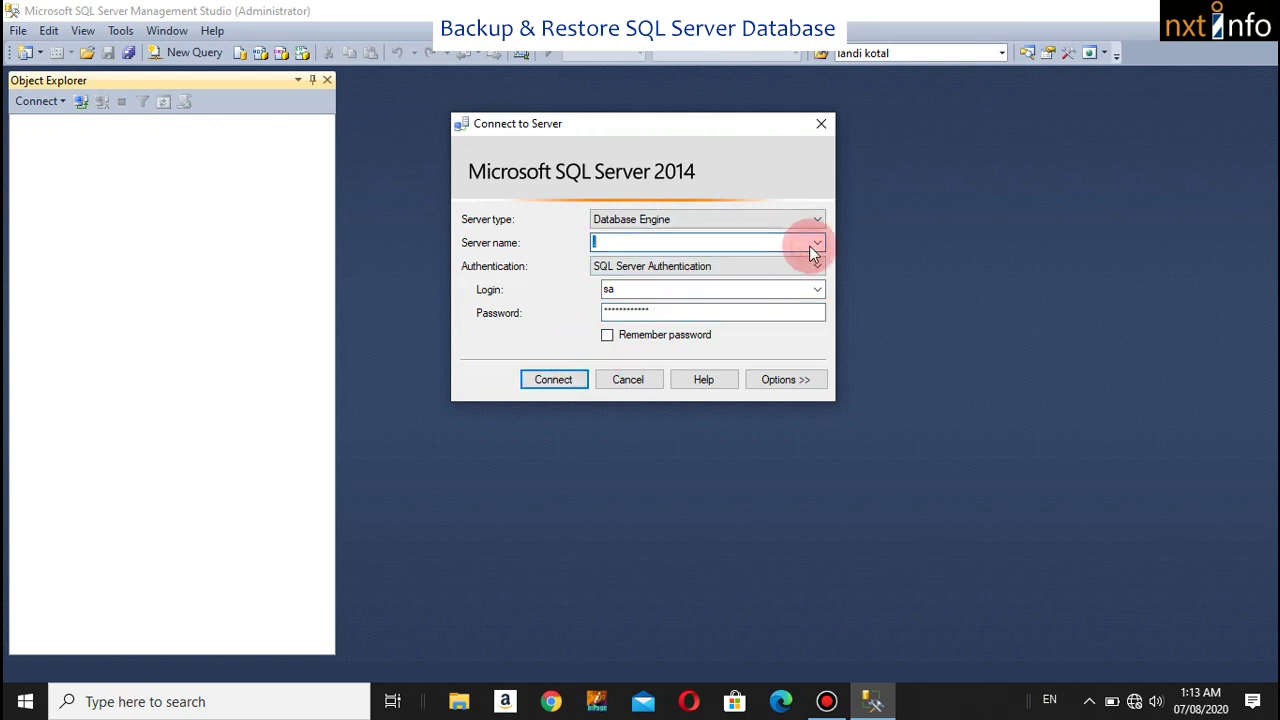
click(735, 267)
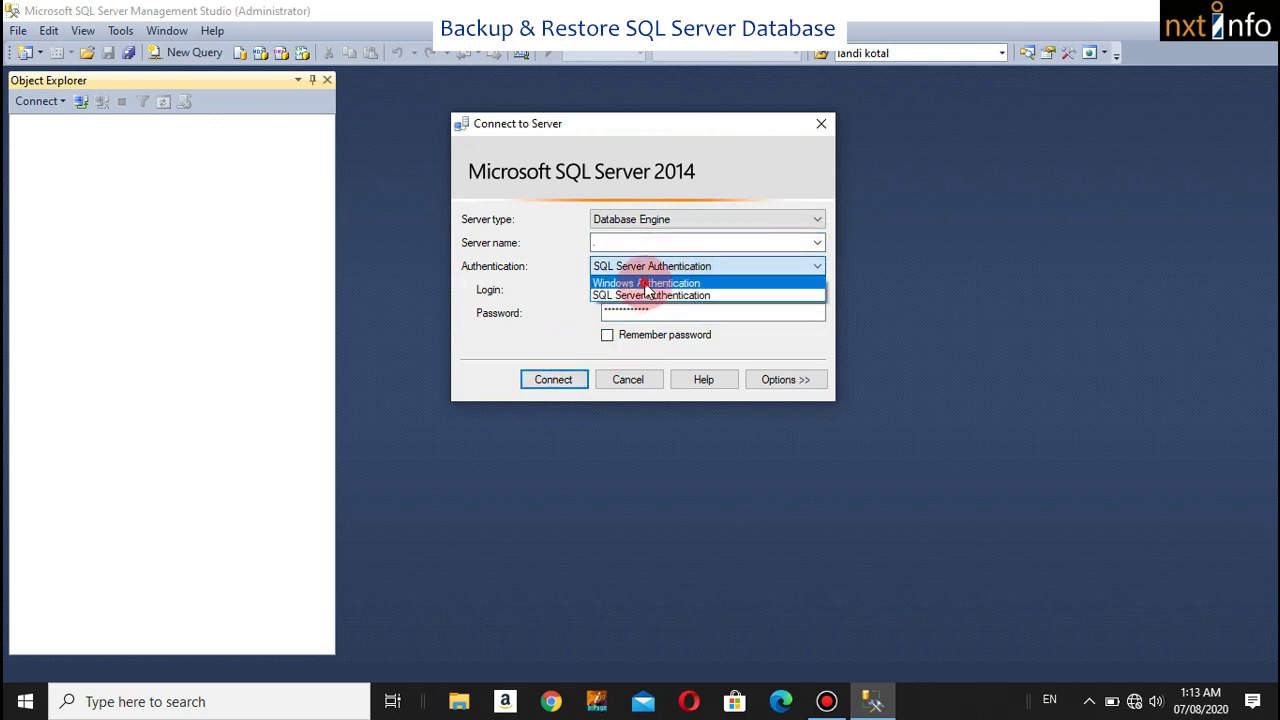
click(648, 285)
Step: Set the server name to "." and connect to the Database Engine with Windows Authentication
click(652, 250)
key(BackSpace)
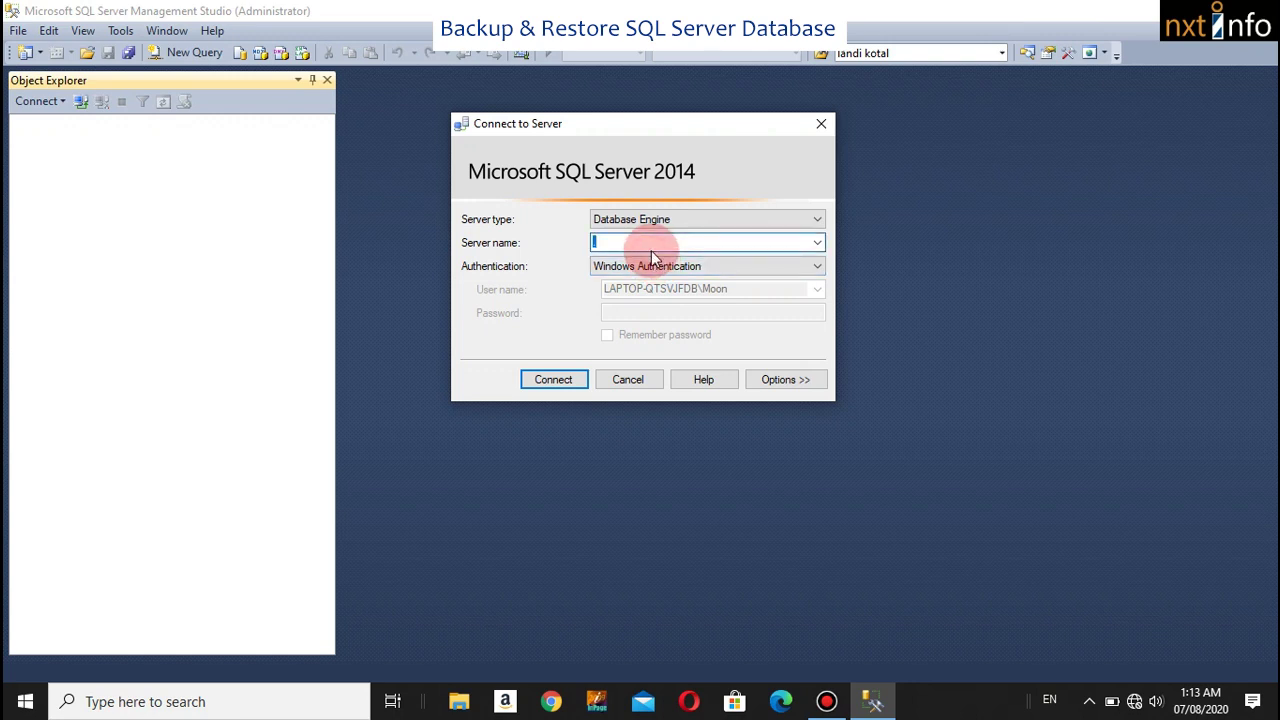
text(.)
click(553, 379)
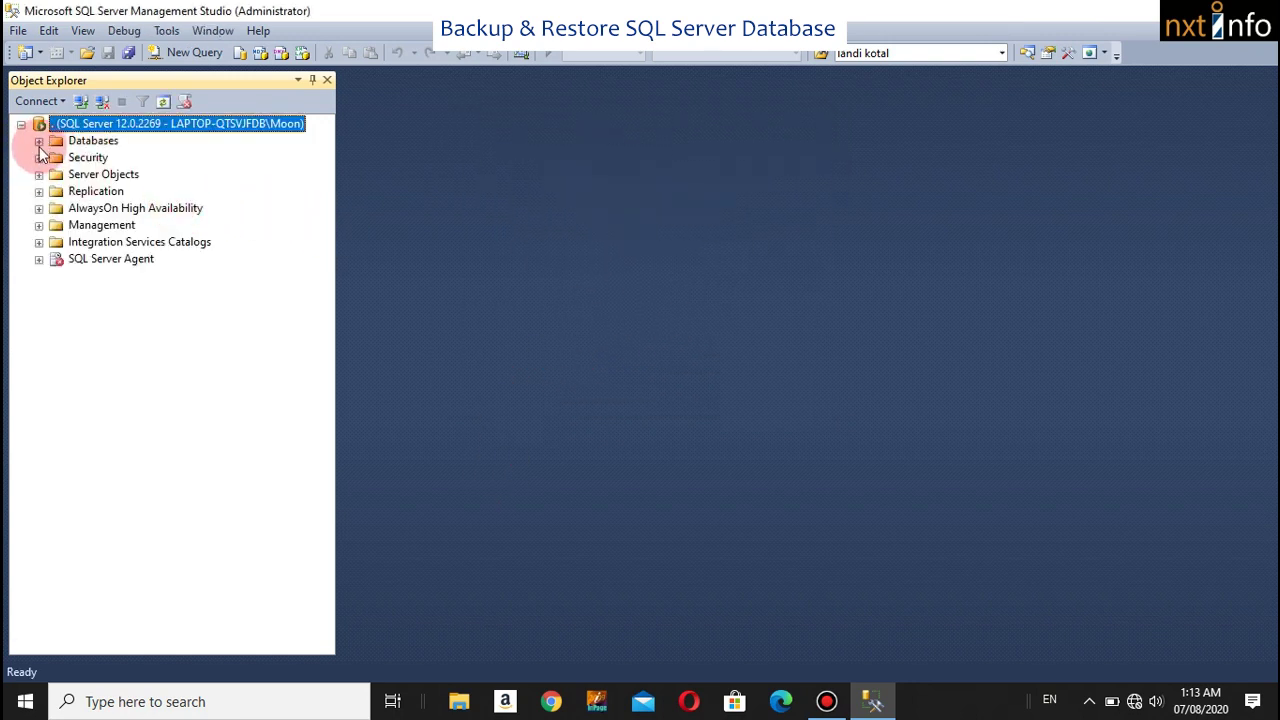
Step: Expand the server's Databases folder and refresh it
click(39, 142)
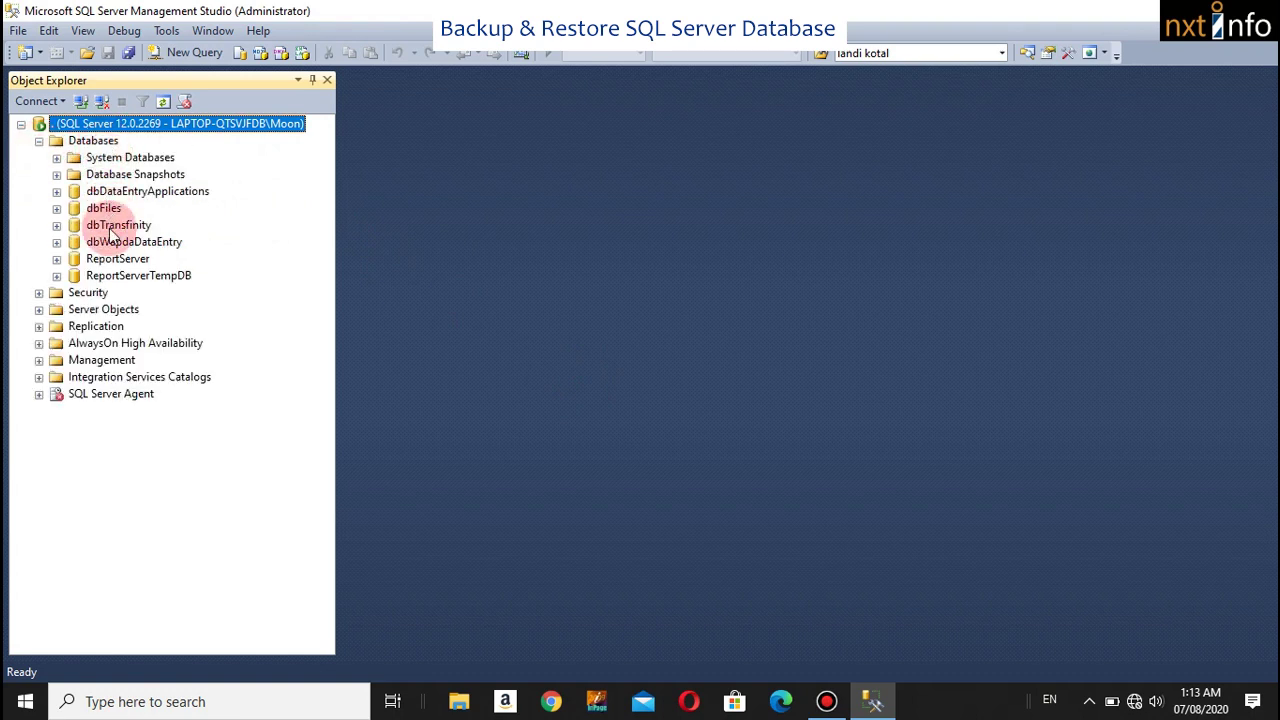
right_click(112, 143)
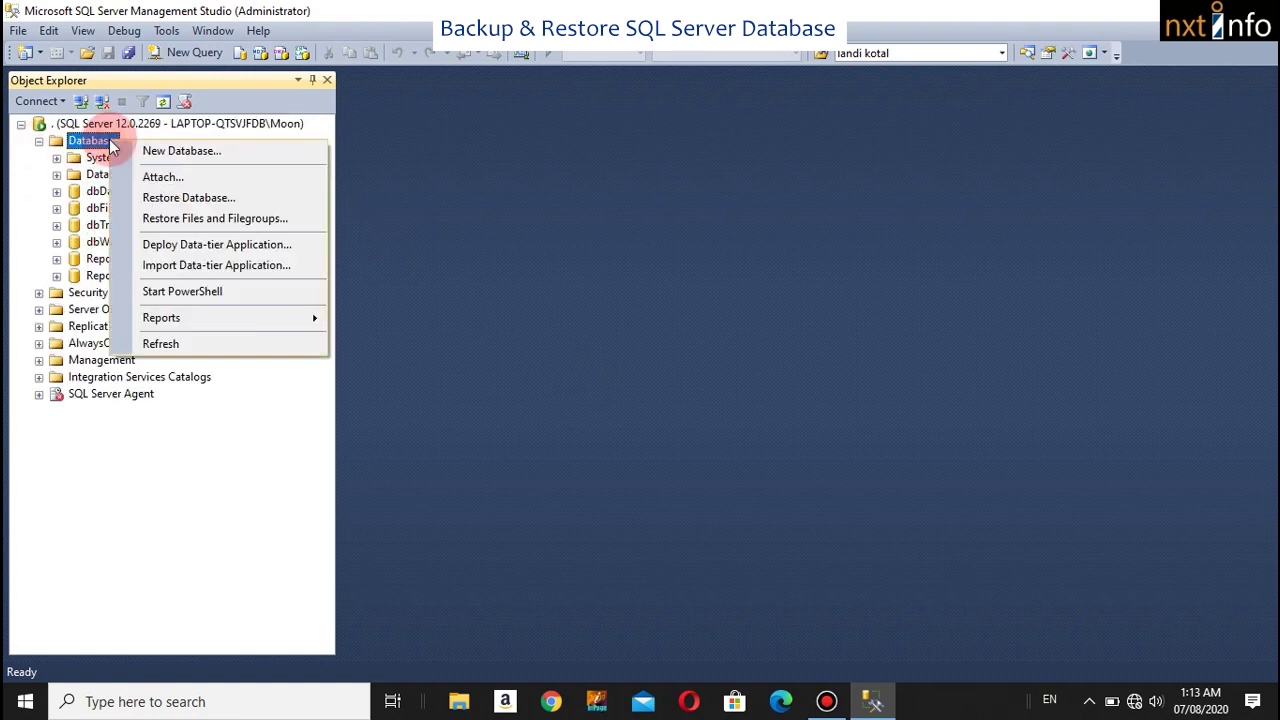
click(162, 345)
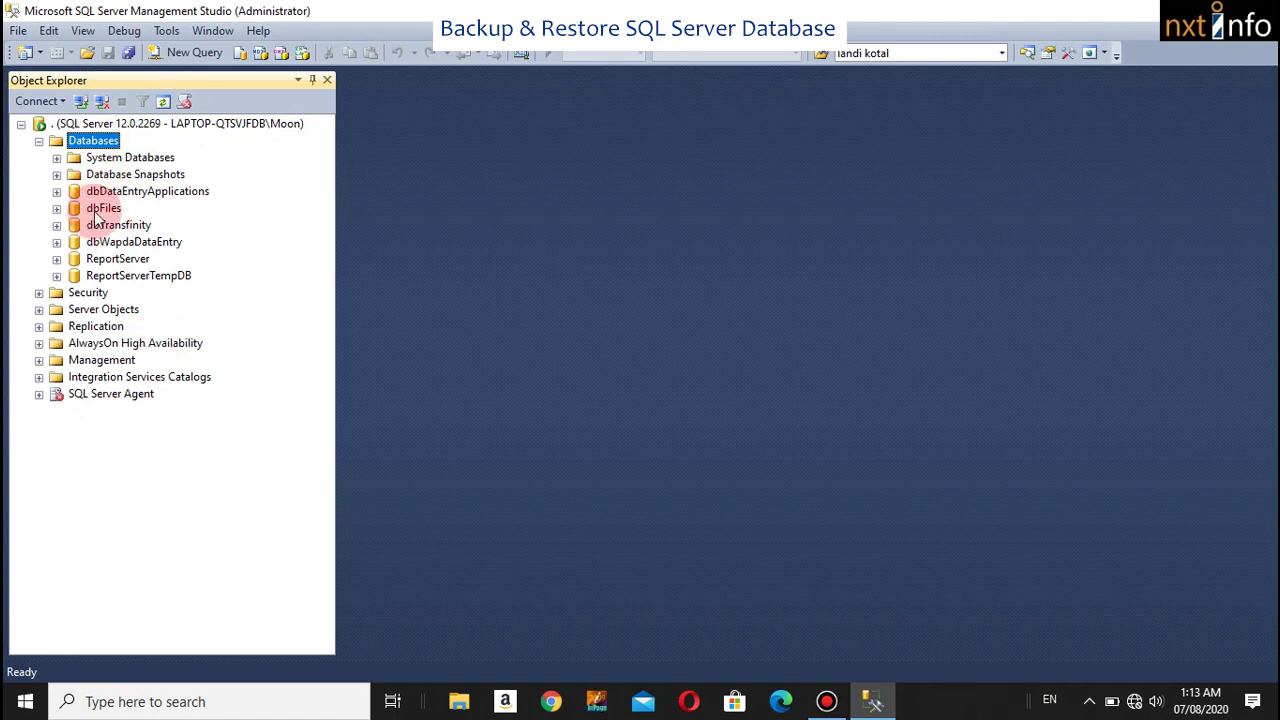
Step: Start a database restore from the Databases folder, set its source to Device and open the backup device selection
right_click(92, 141)
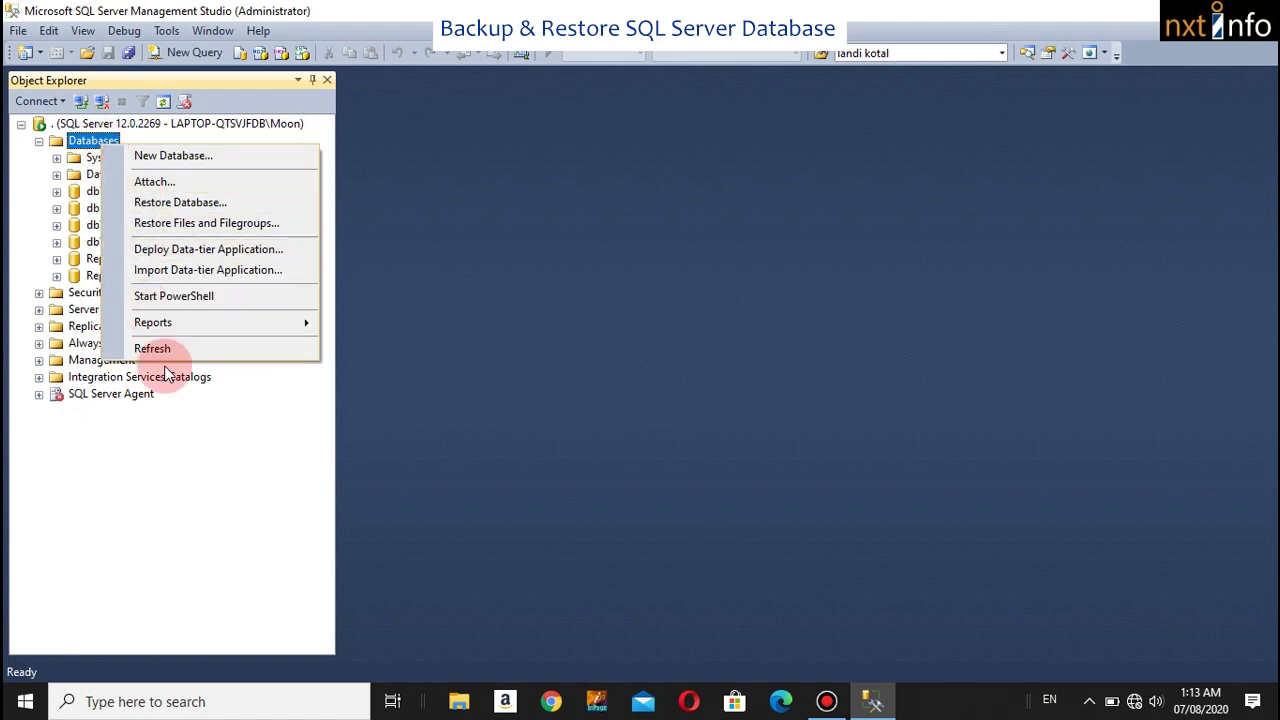
click(193, 203)
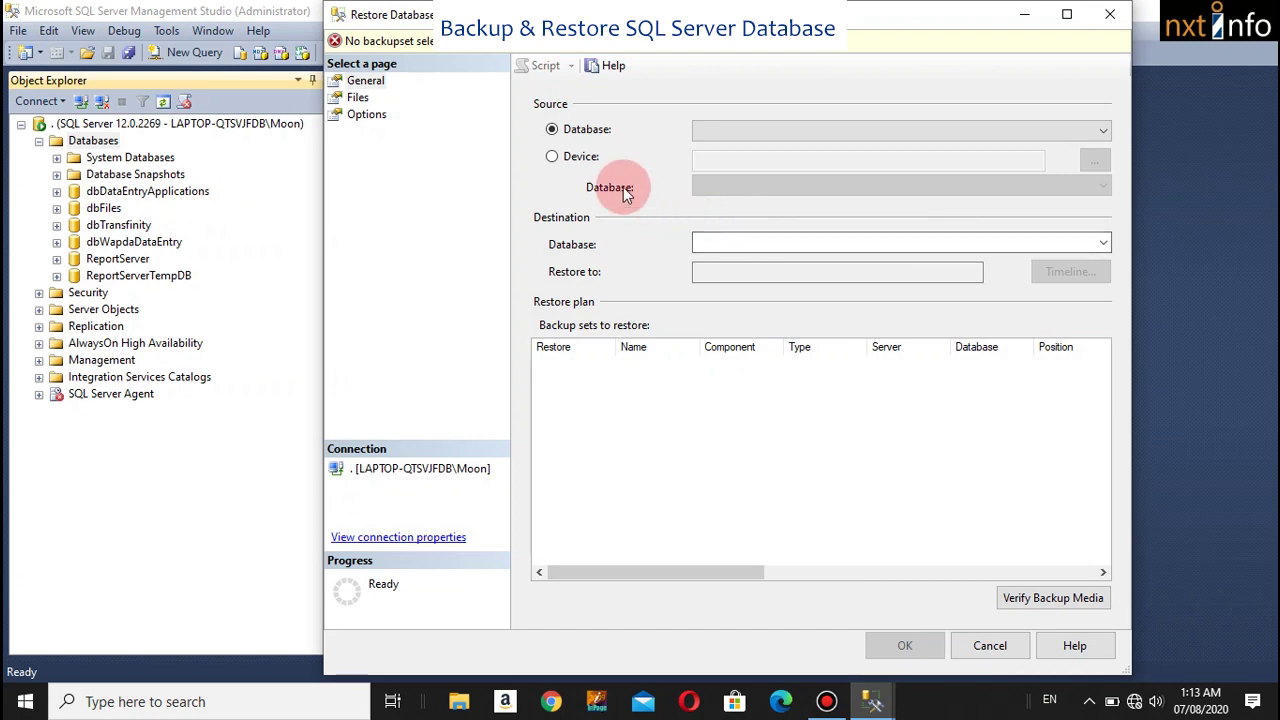
click(580, 156)
click(1094, 162)
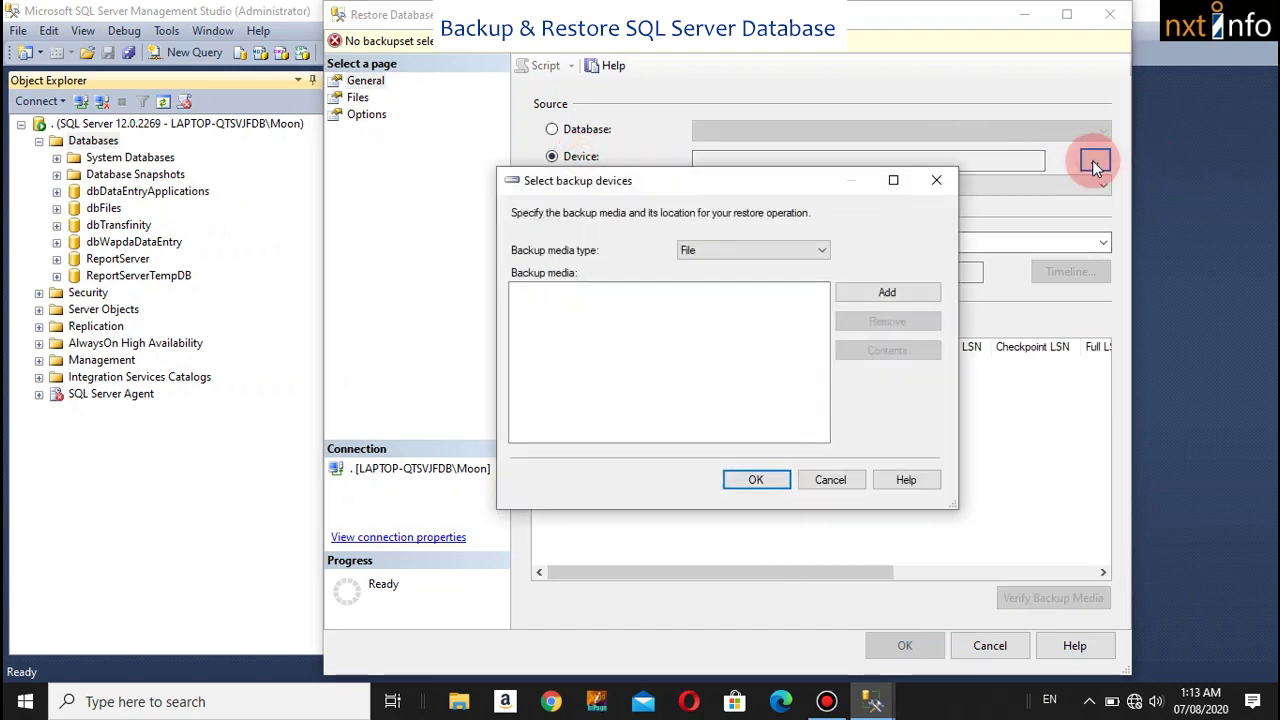
Step: Add the DBPayroll file from C:\myData\SQL DATABASE as the backup media, showing all file types, and accept it as the restore source
click(917, 295)
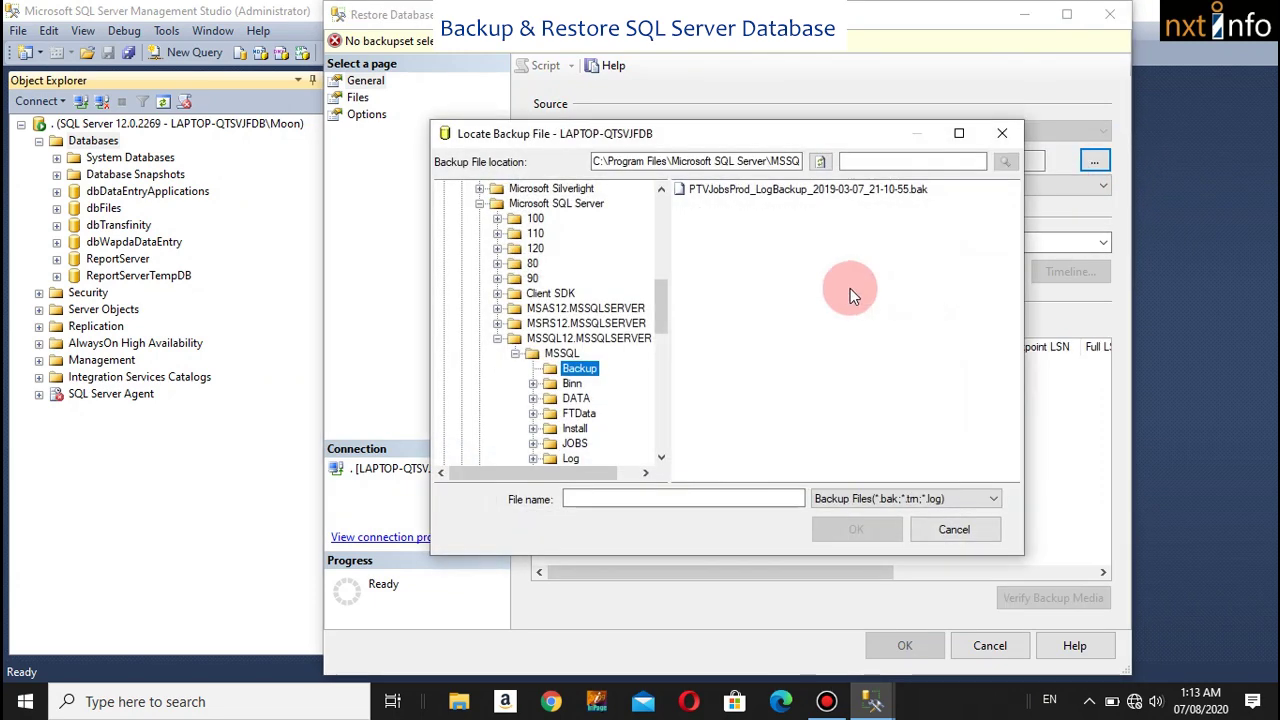
drag(658, 316, 659, 240)
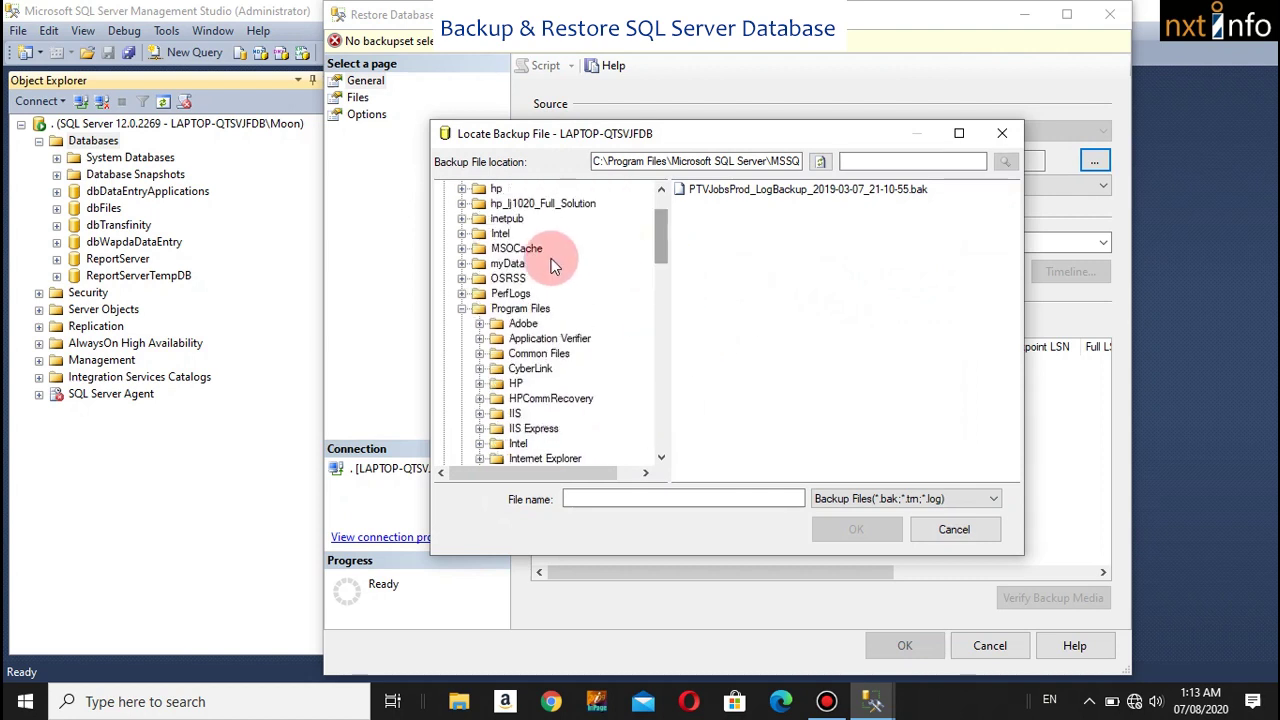
click(463, 265)
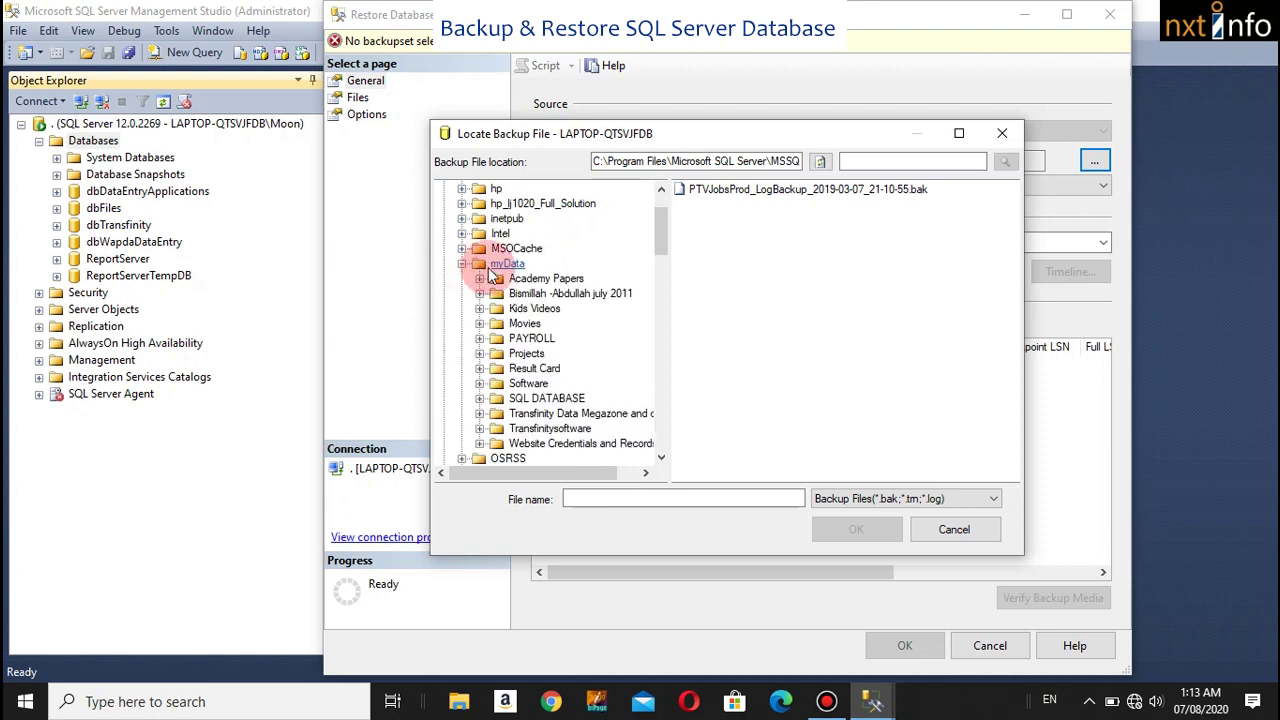
click(563, 398)
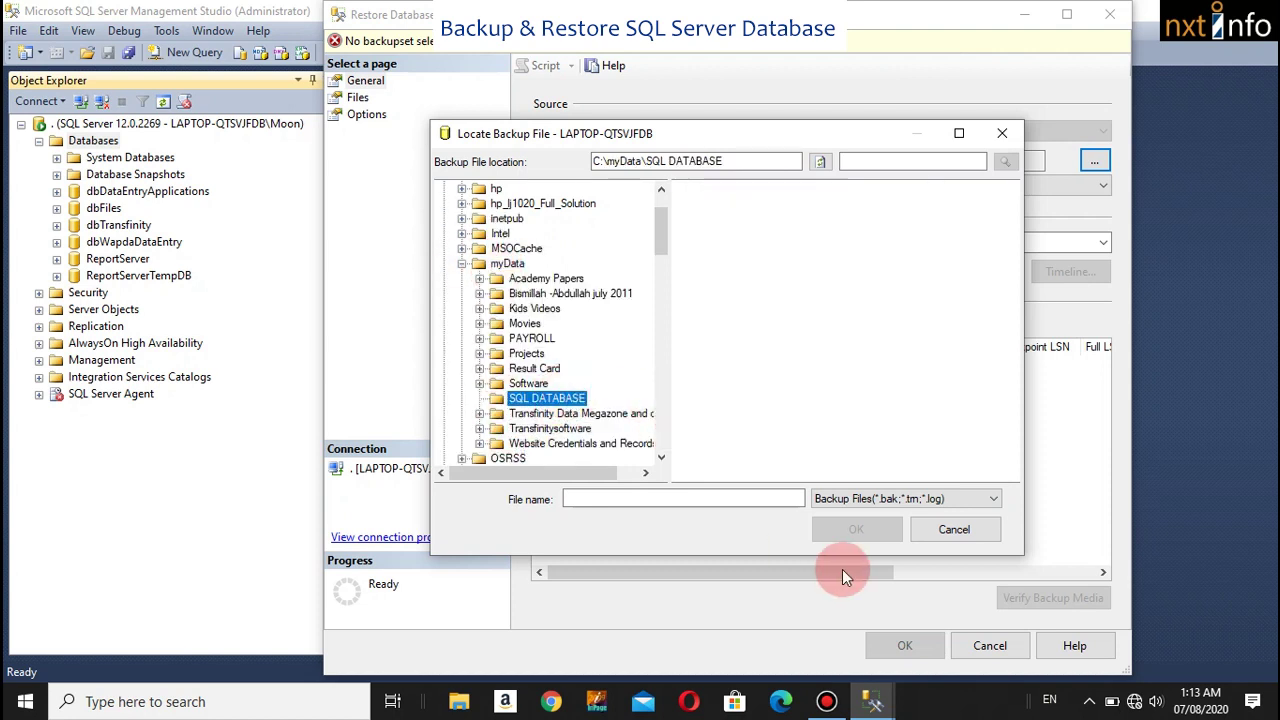
click(906, 499)
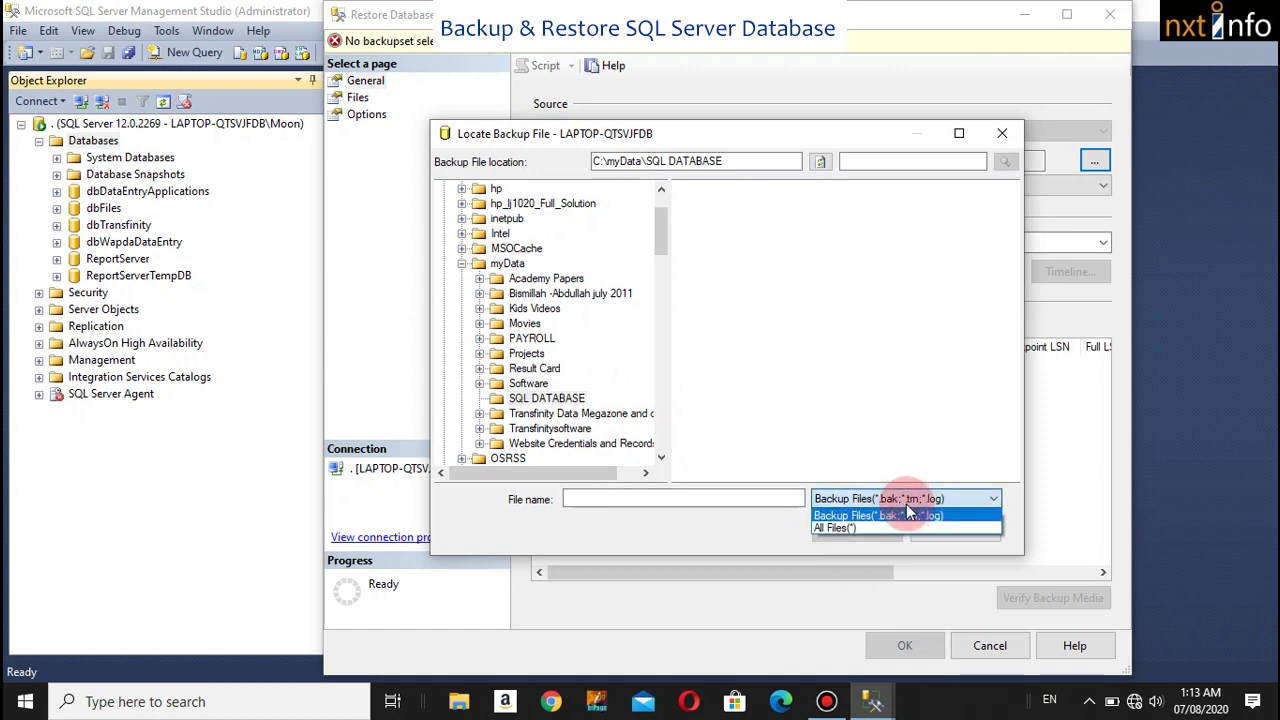
click(889, 527)
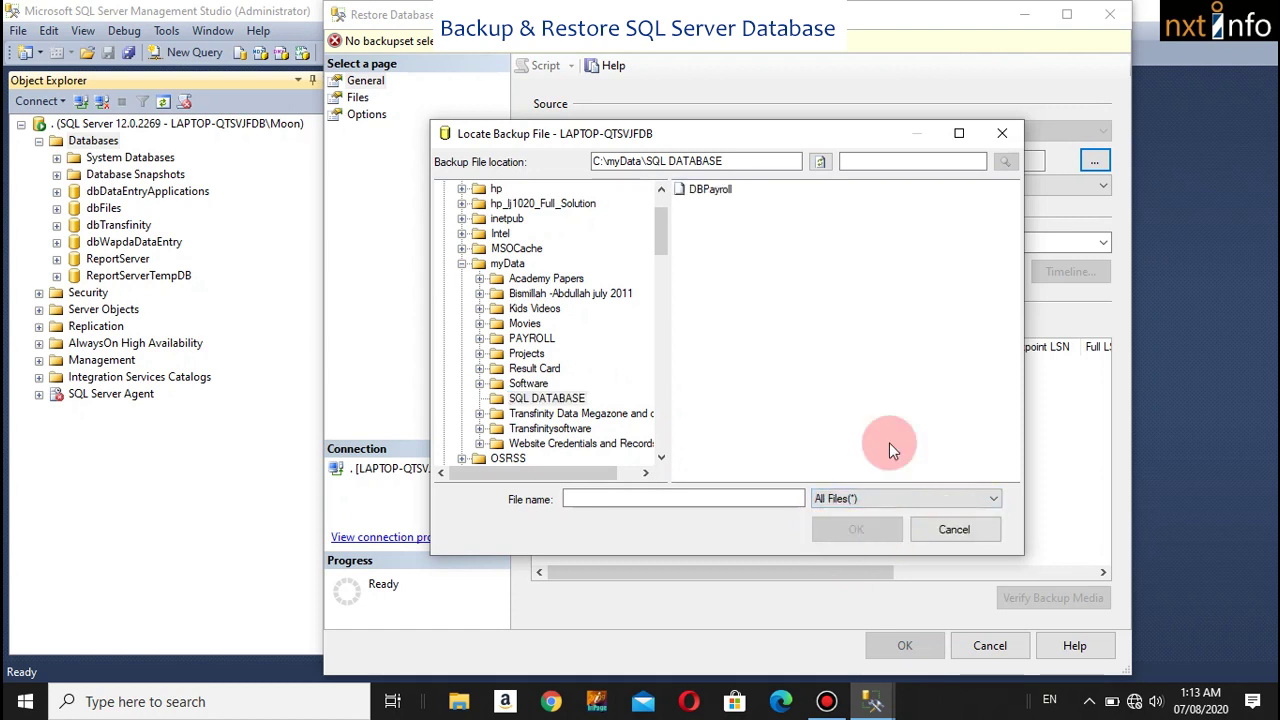
click(715, 190)
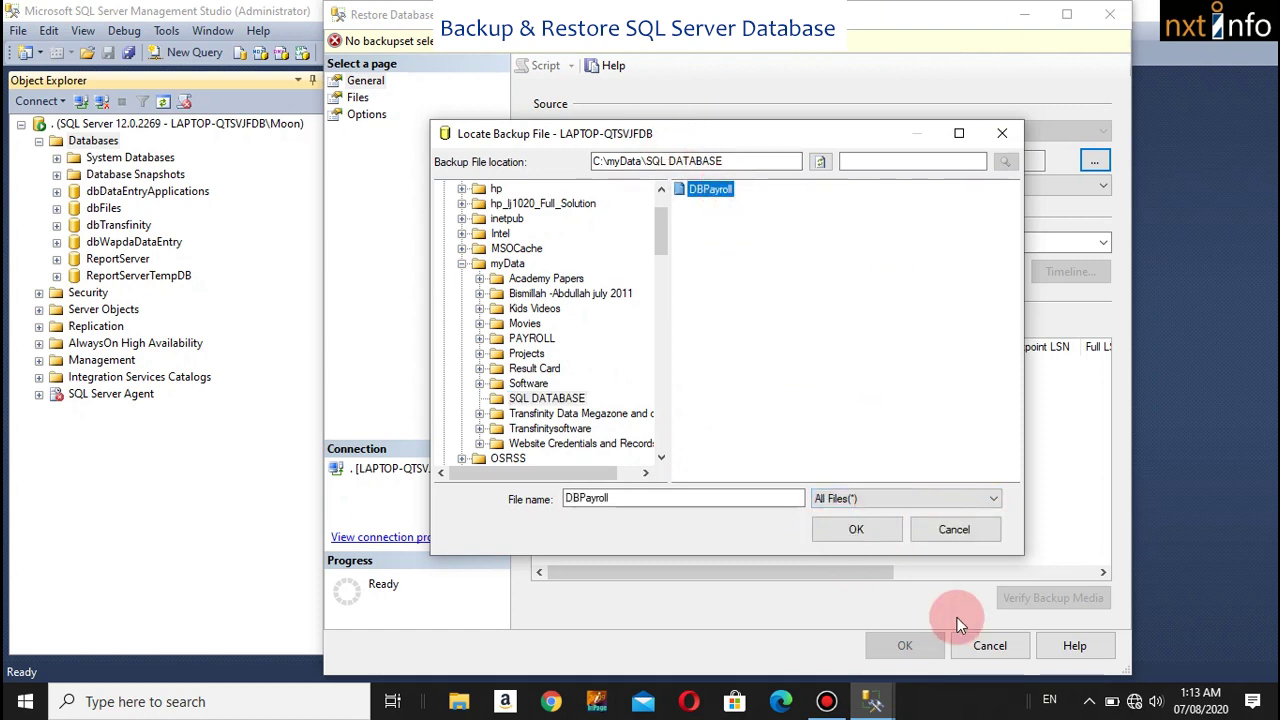
click(855, 529)
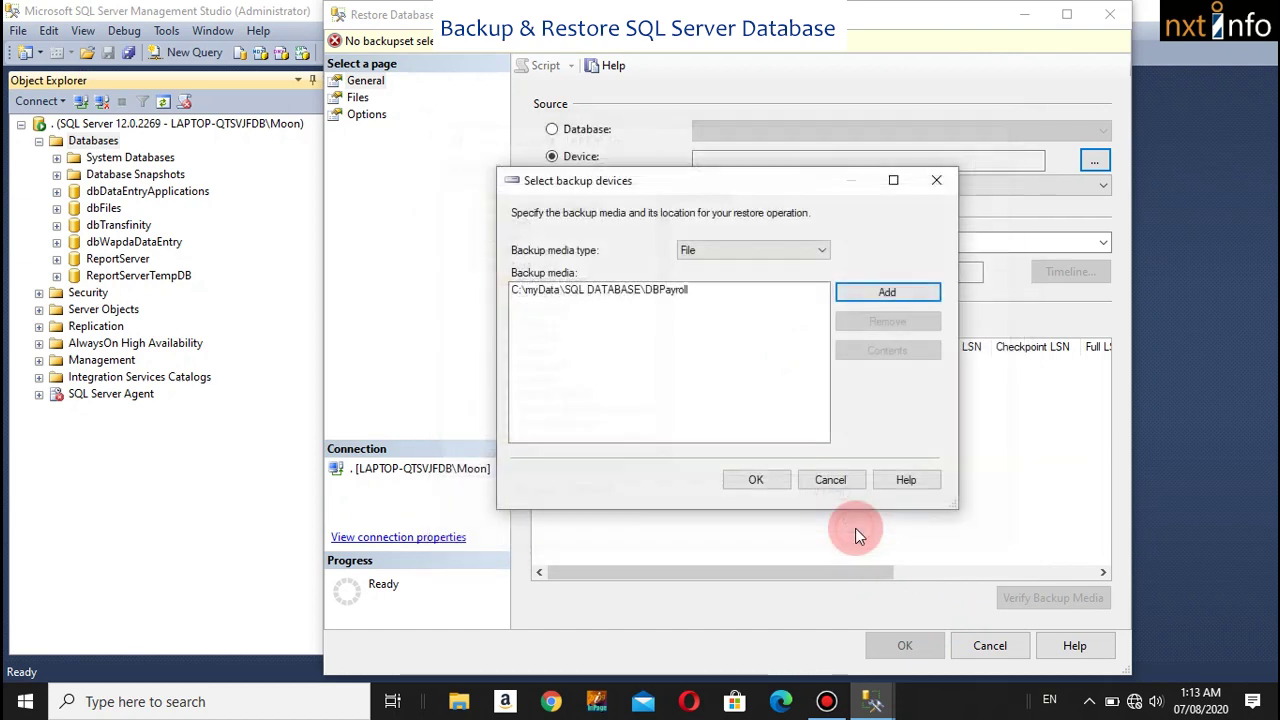
click(754, 479)
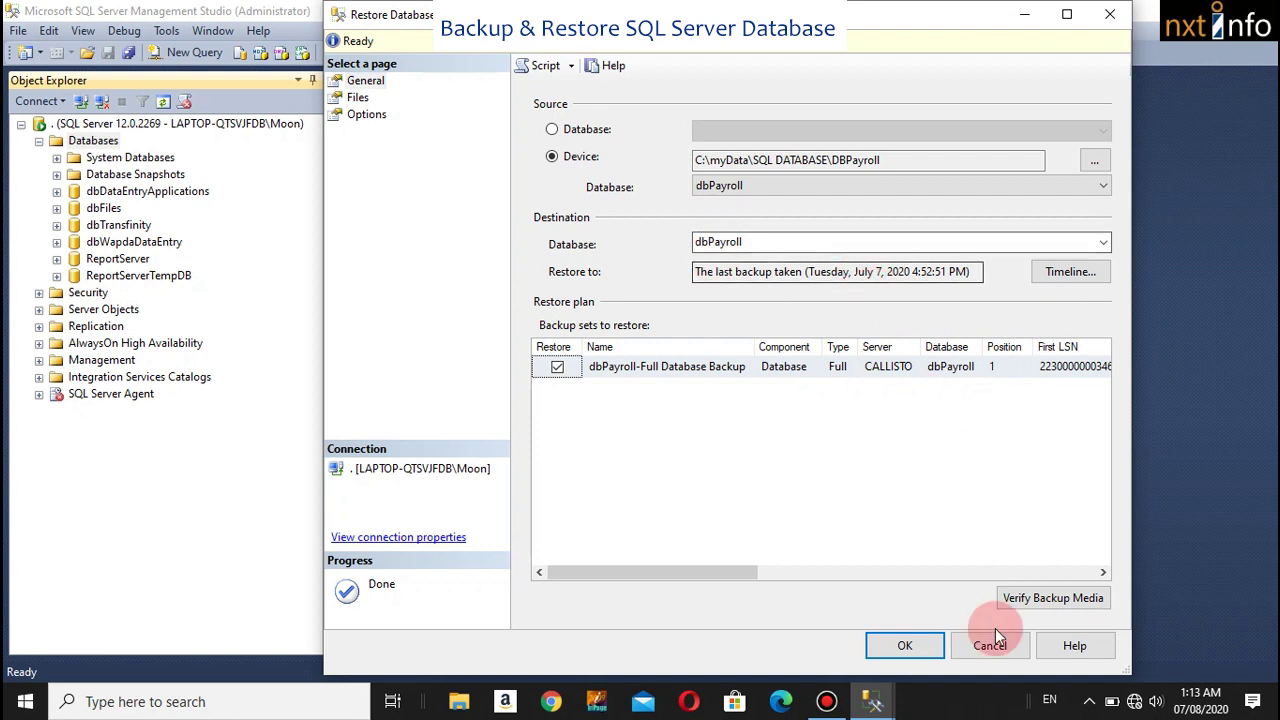
Step: Run the restore of dbPayroll from the selected full backup and close the completion message
click(905, 646)
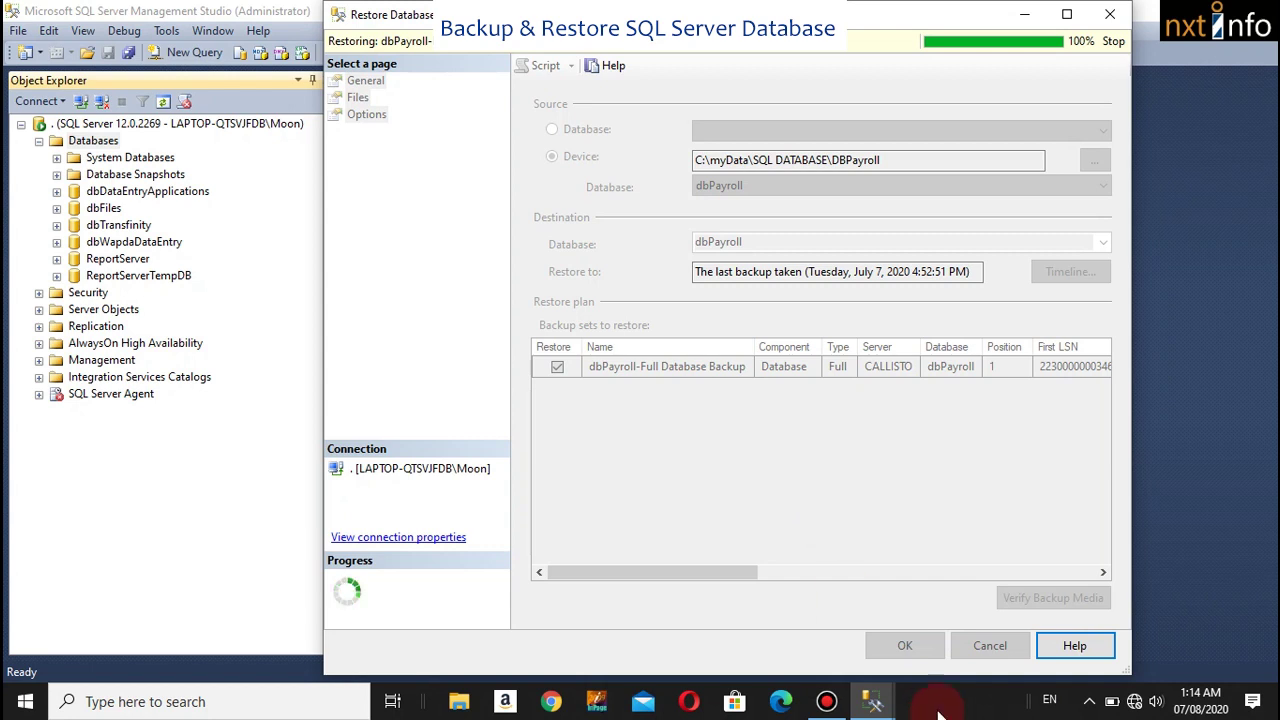
mouse_move(882, 702)
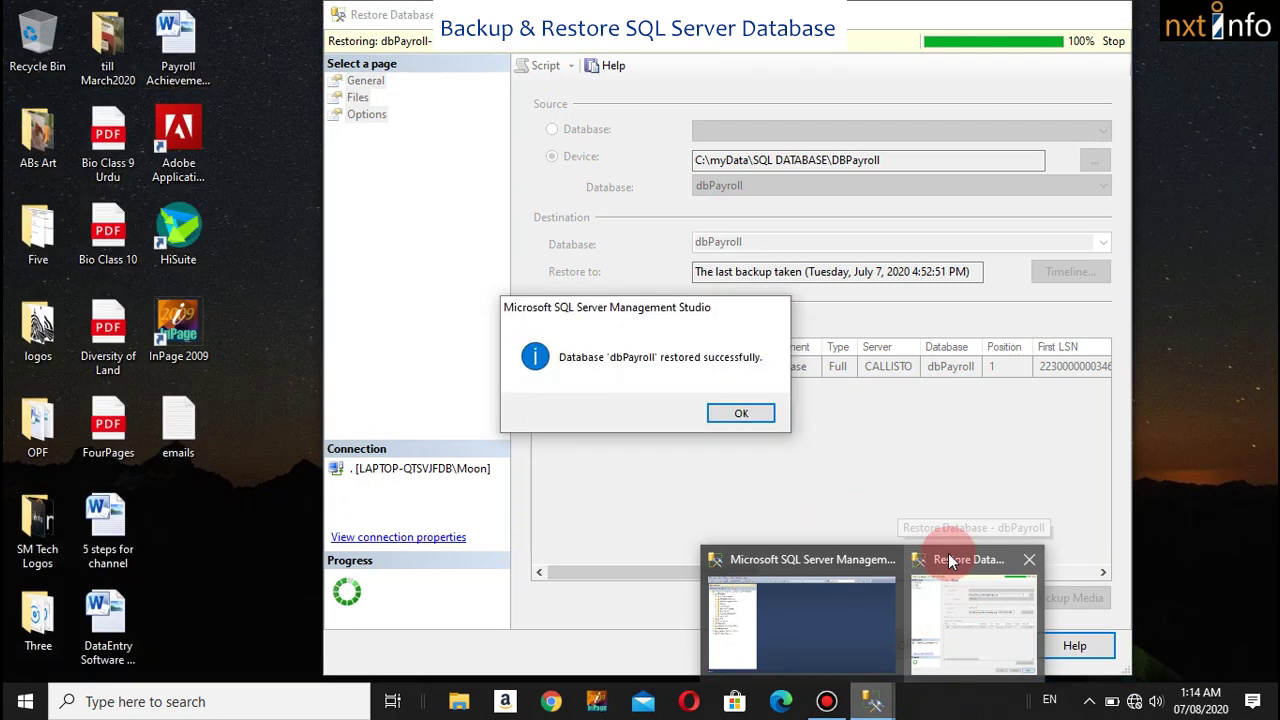
click(948, 554)
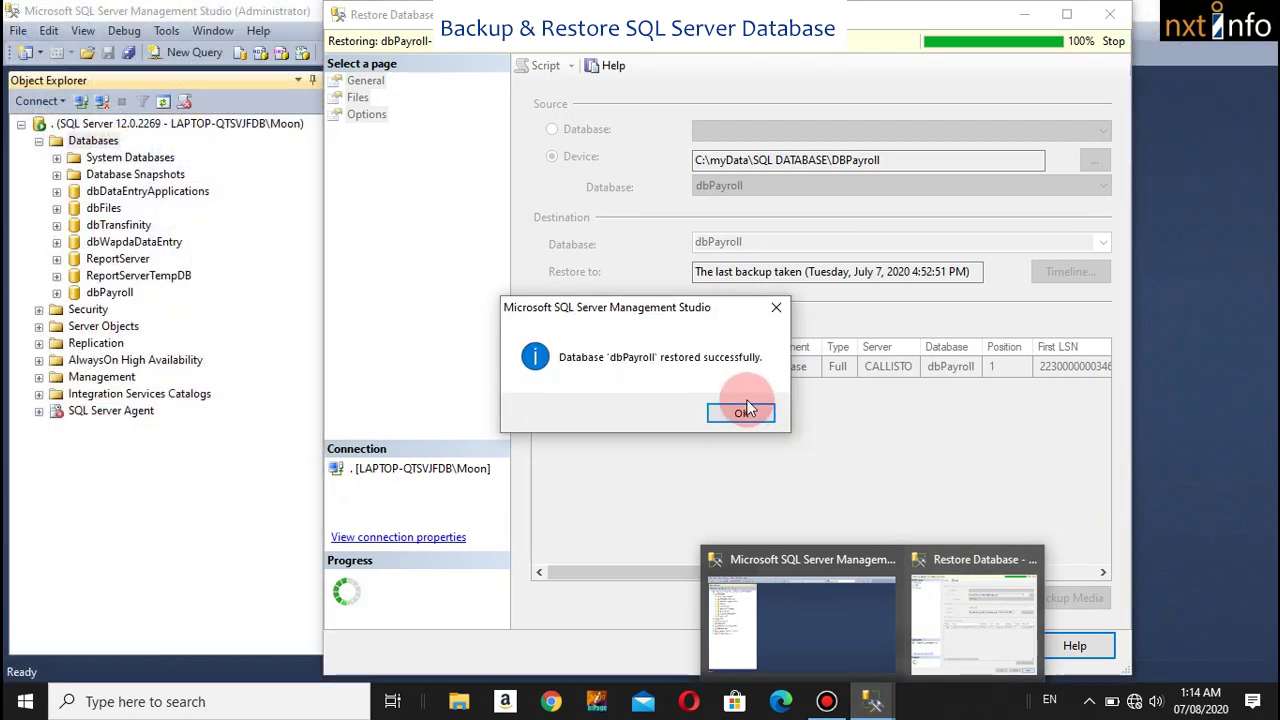
click(747, 416)
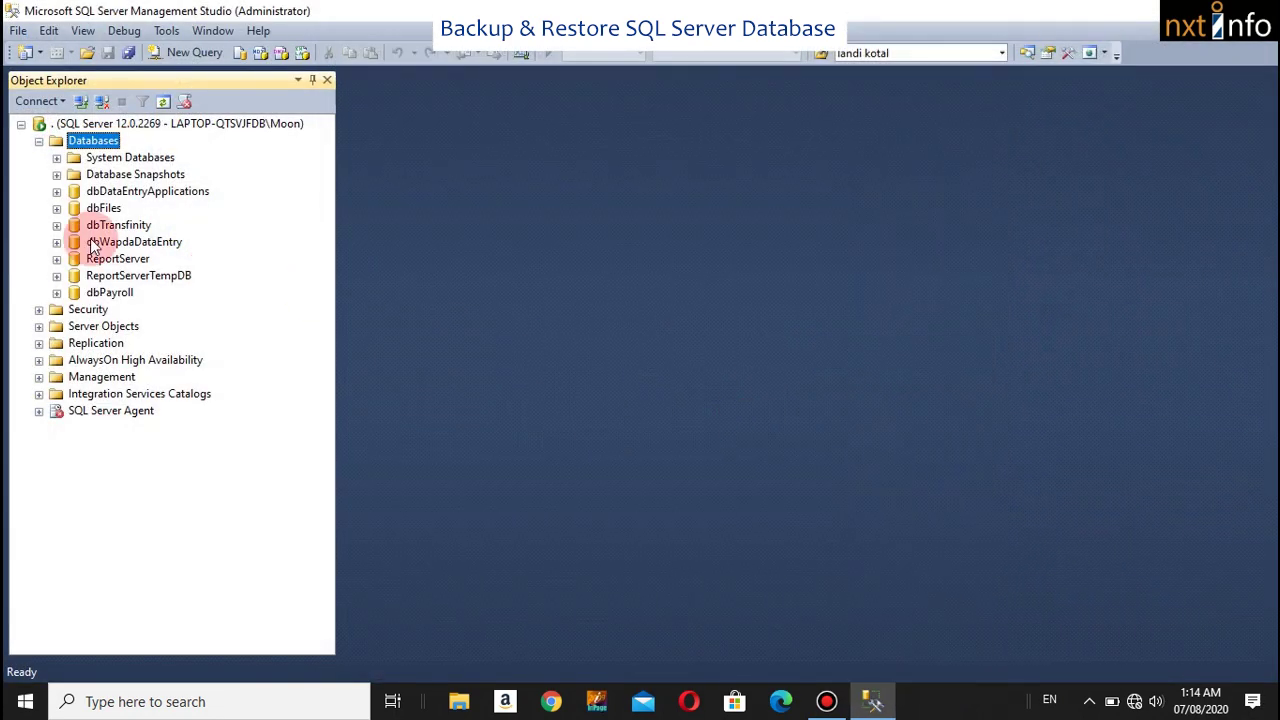
Step: Refresh the Databases folder to update its list with the restored dbPayroll database
click(95, 146)
right_click(95, 146)
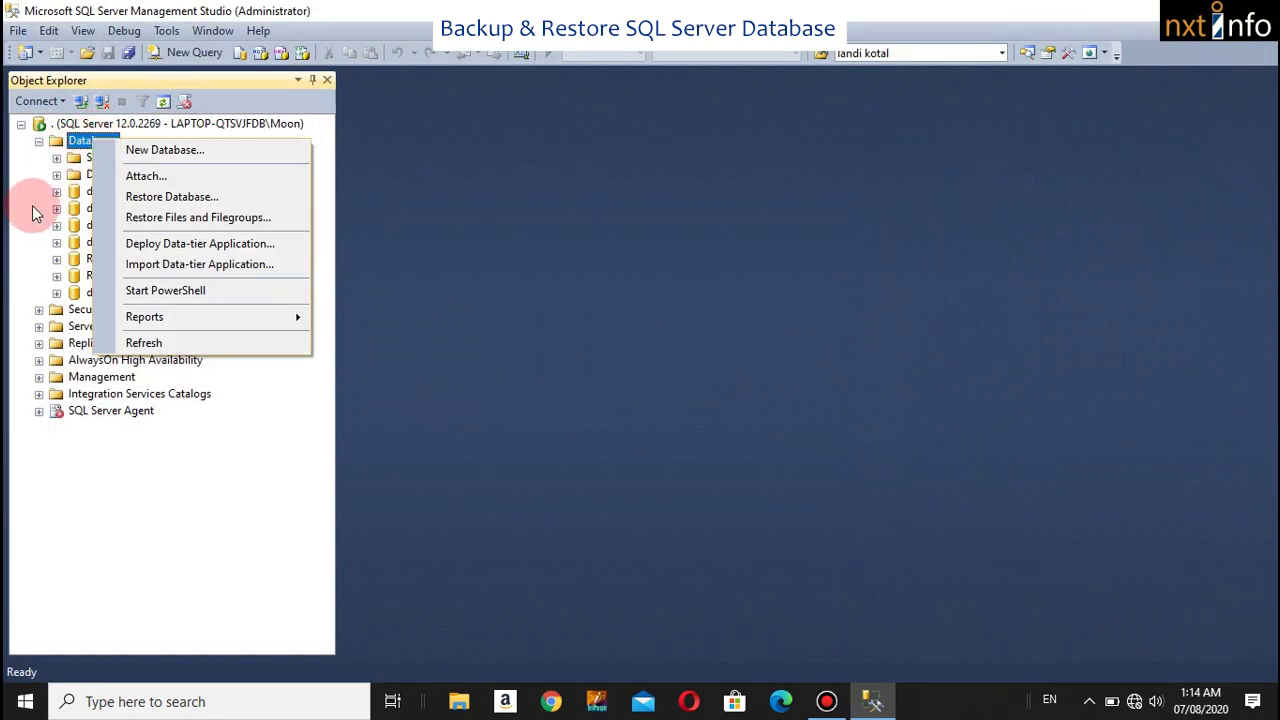
click(63, 226)
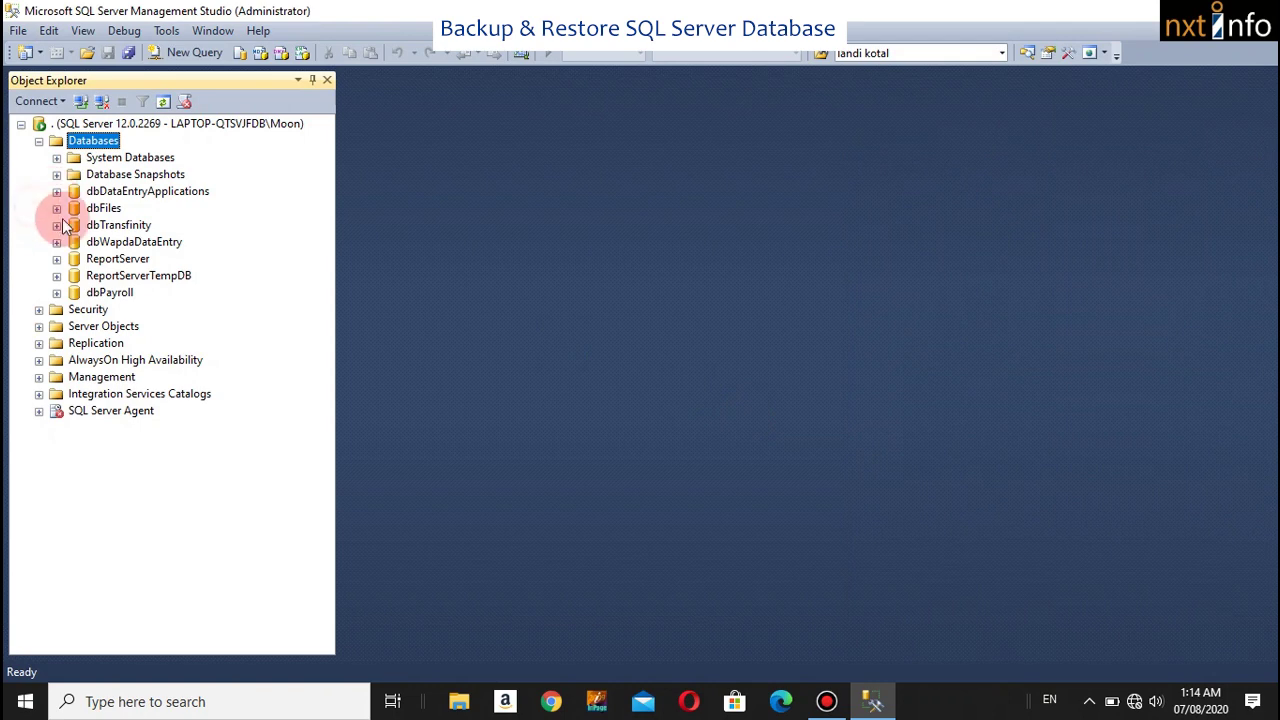
right_click(88, 141)
click(142, 340)
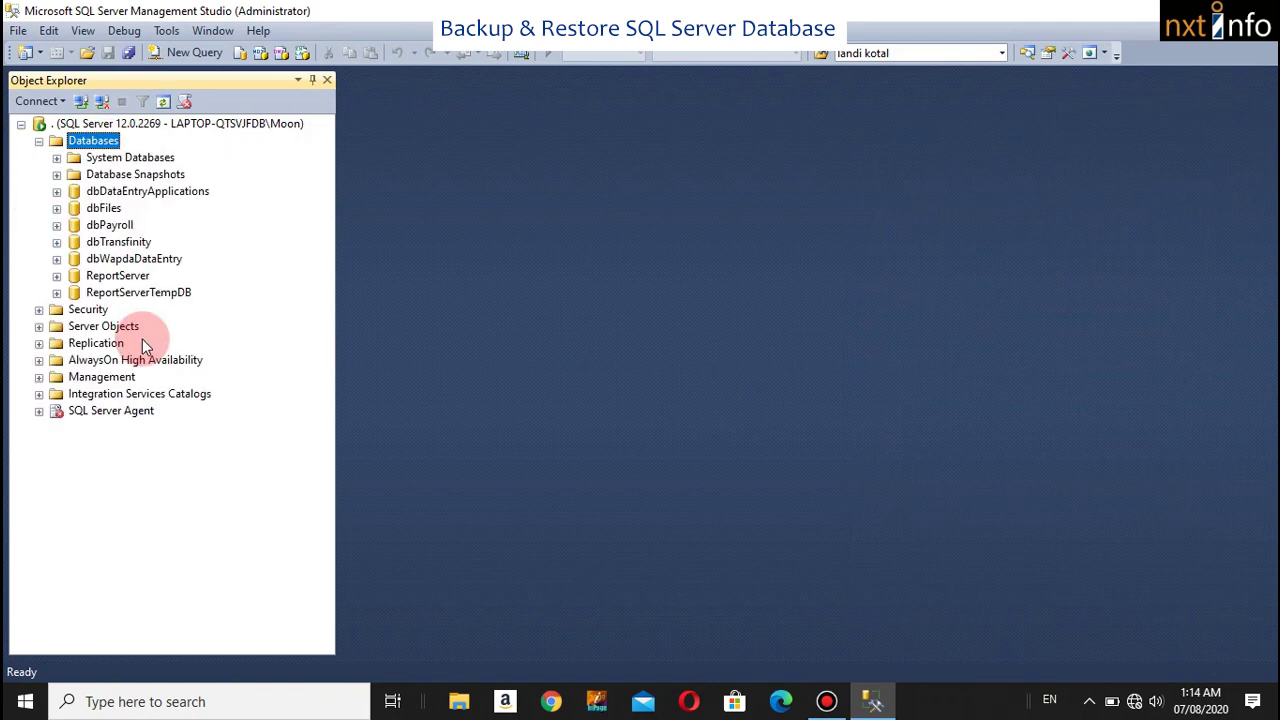
Step: Expand dbPayroll to examine its Tables and Views folders, and collapse the database again
click(110, 225)
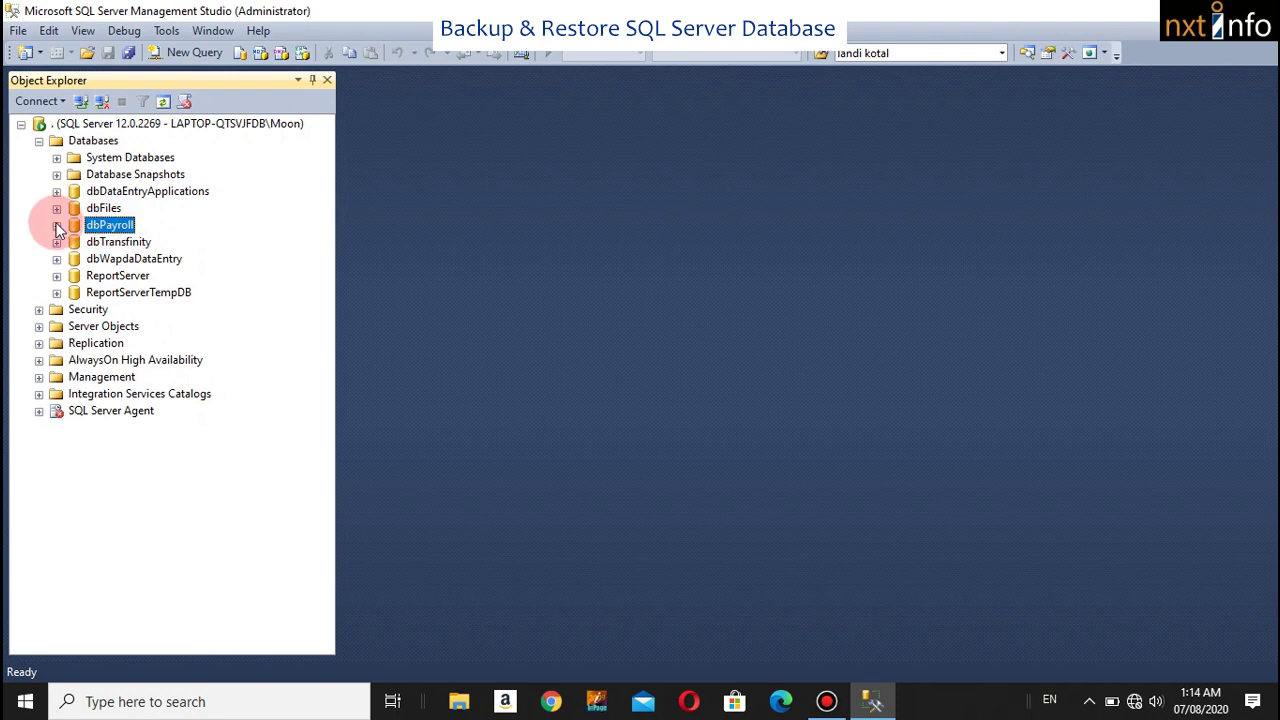
click(57, 226)
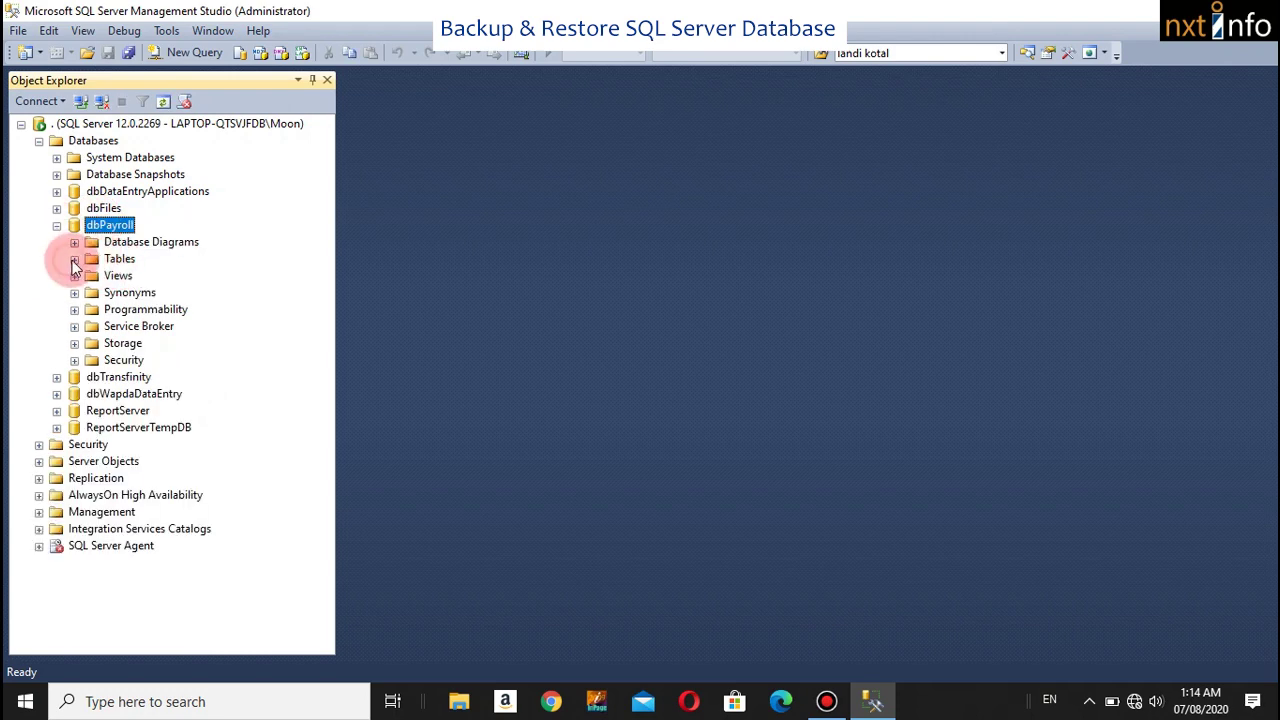
click(74, 259)
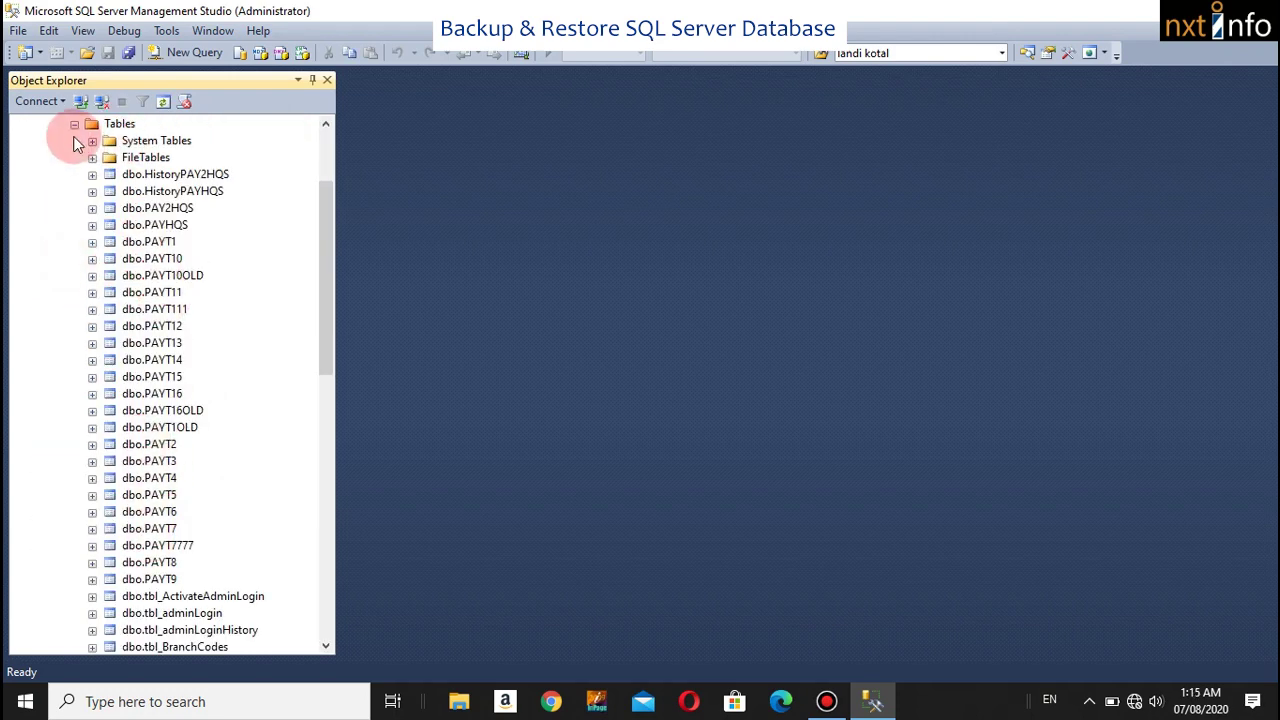
click(74, 125)
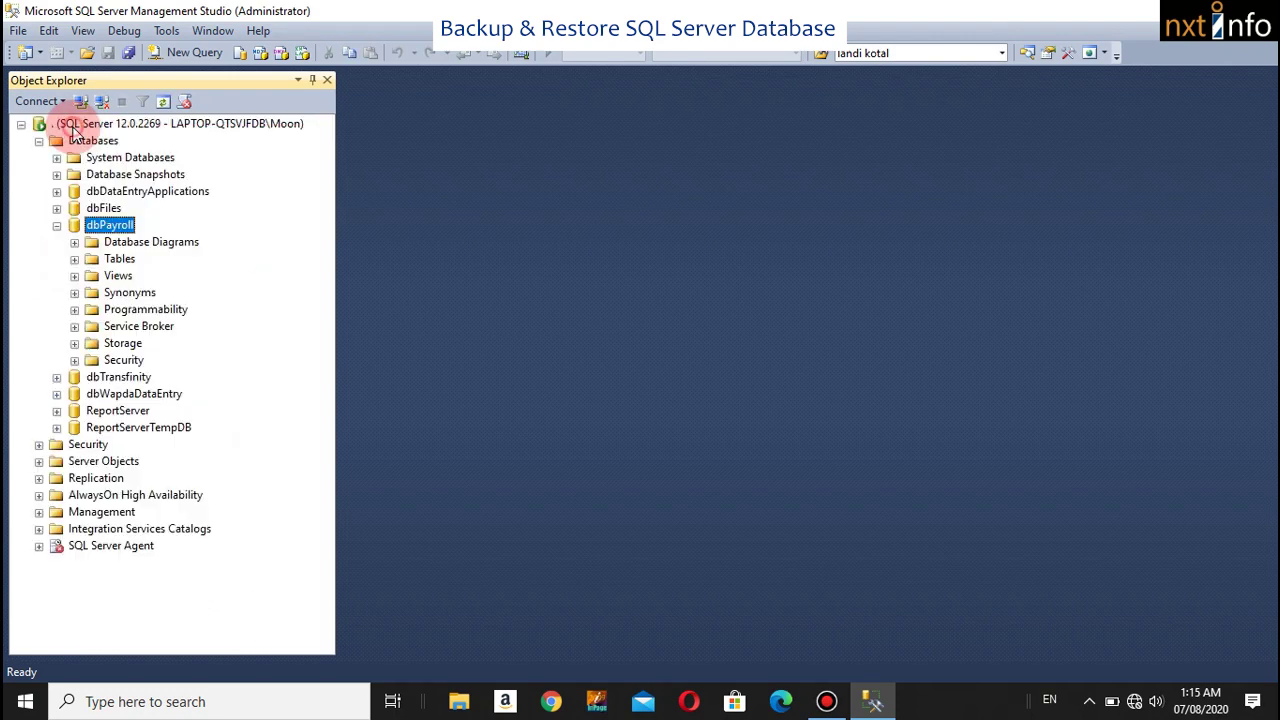
click(74, 276)
click(74, 276)
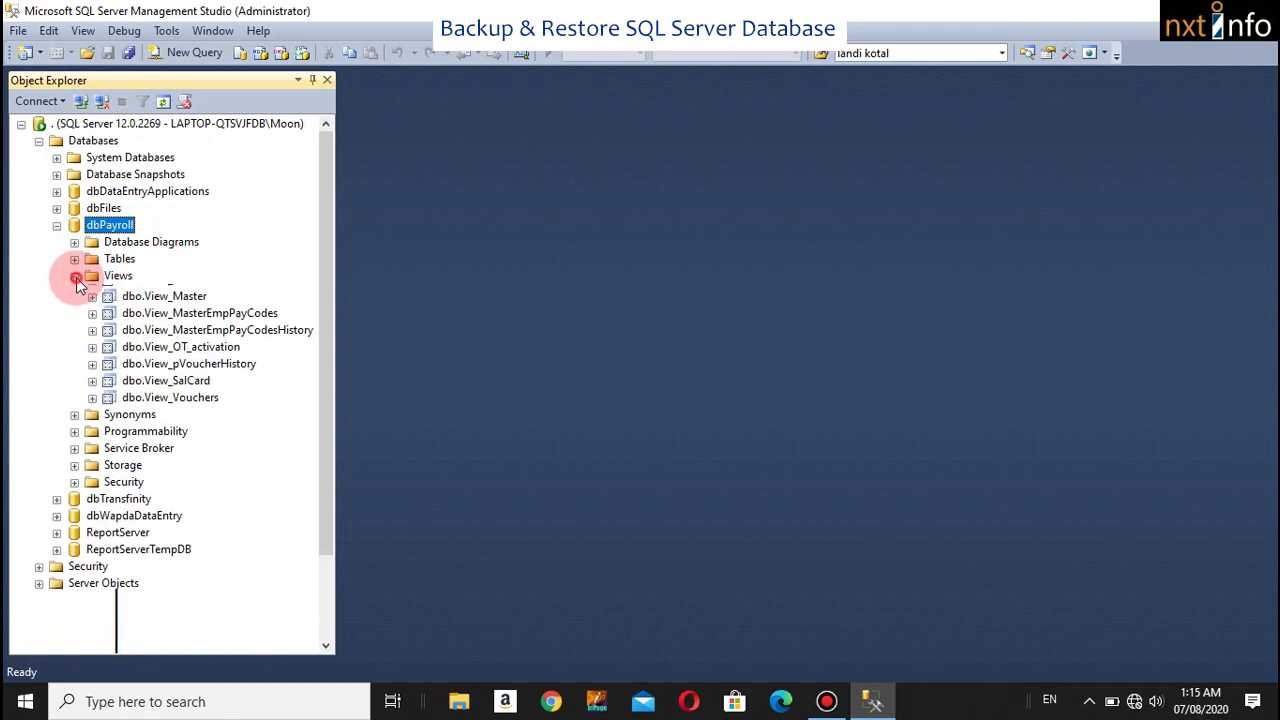
click(56, 226)
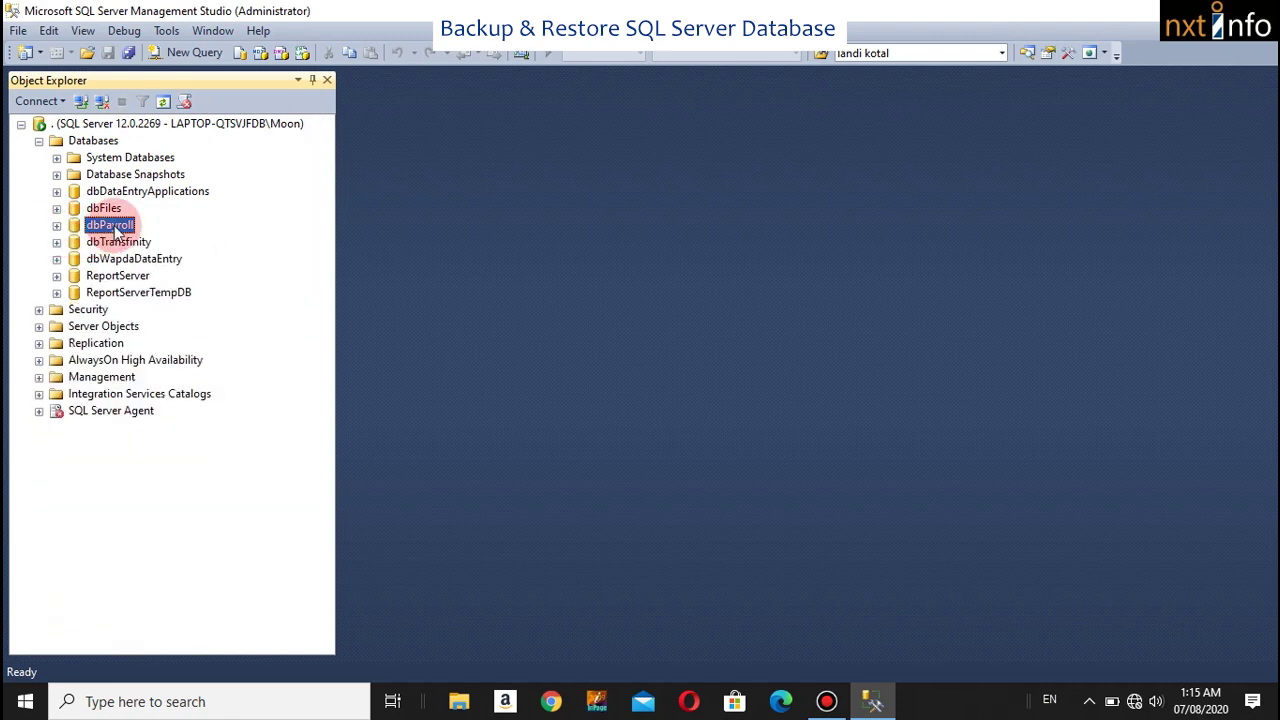